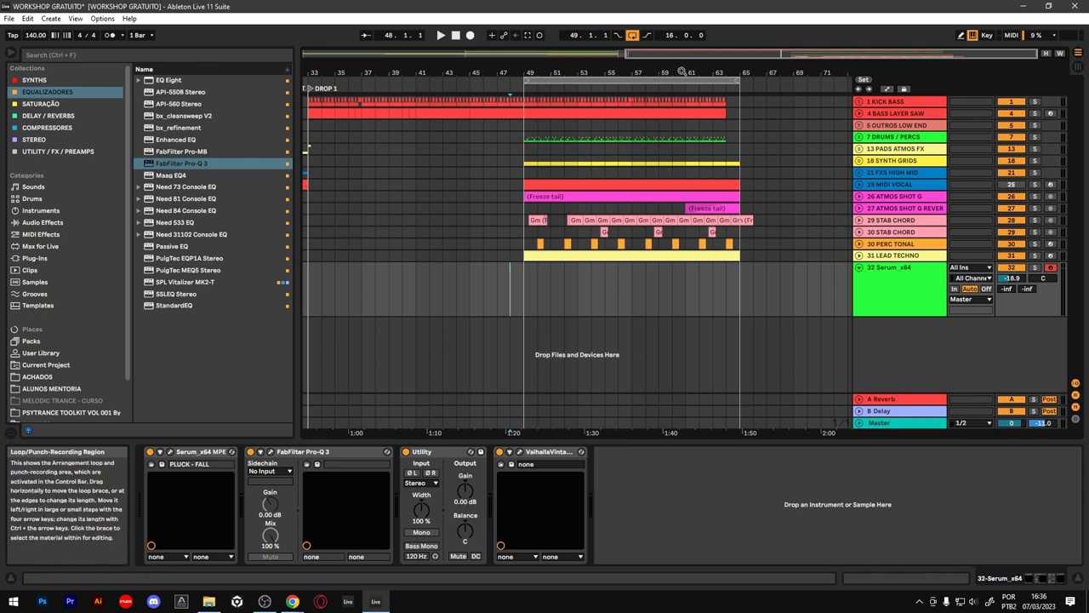
Step: Play the looped drop section and view the PLUCK - FALL patch in Serum on track 32
key("space")
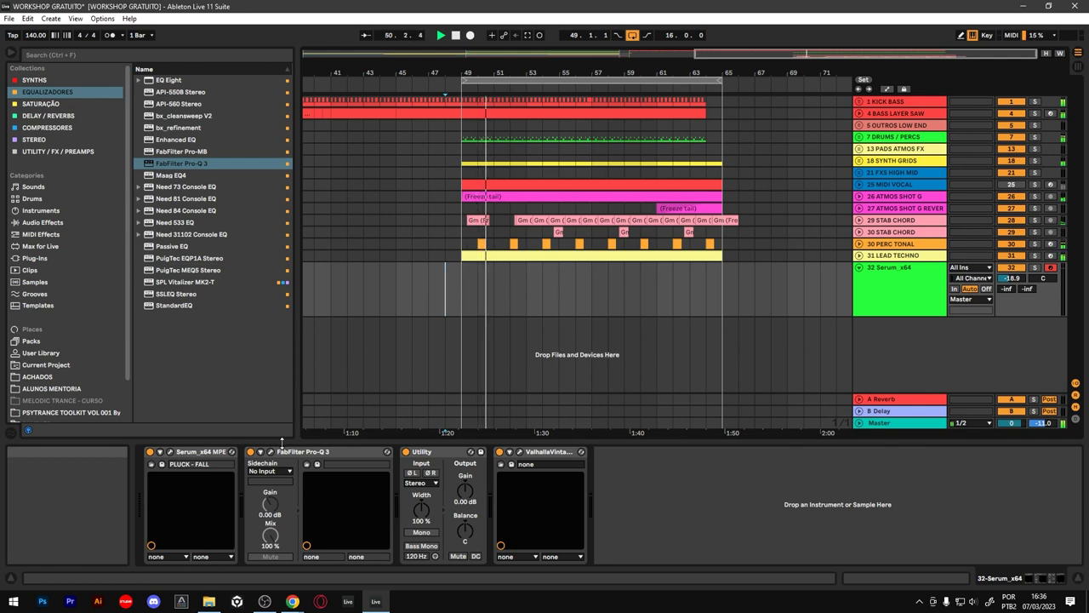
left_click(169, 451)
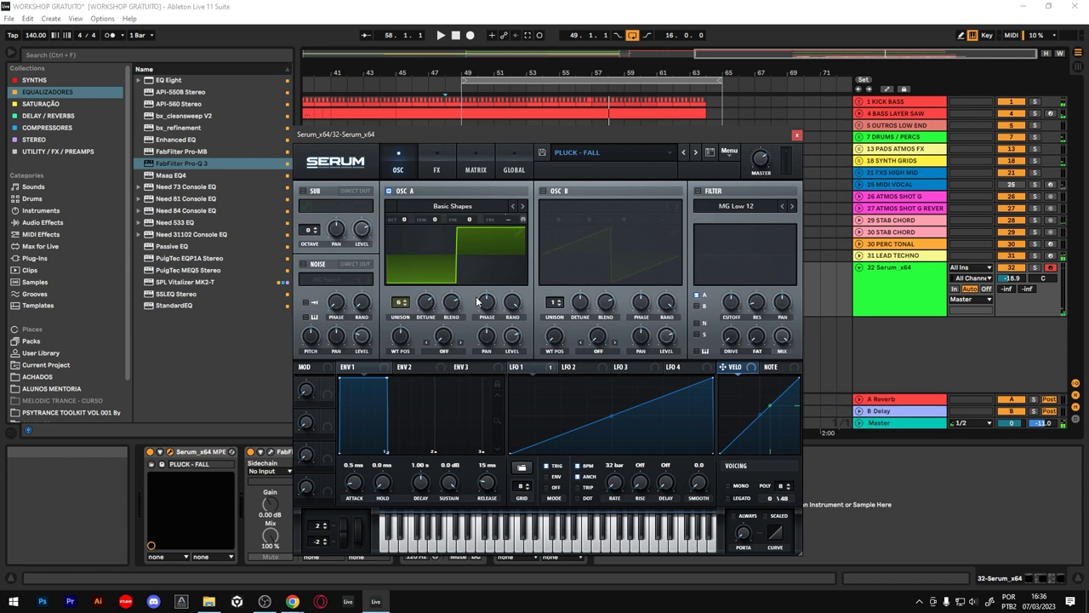
left_click(797, 135)
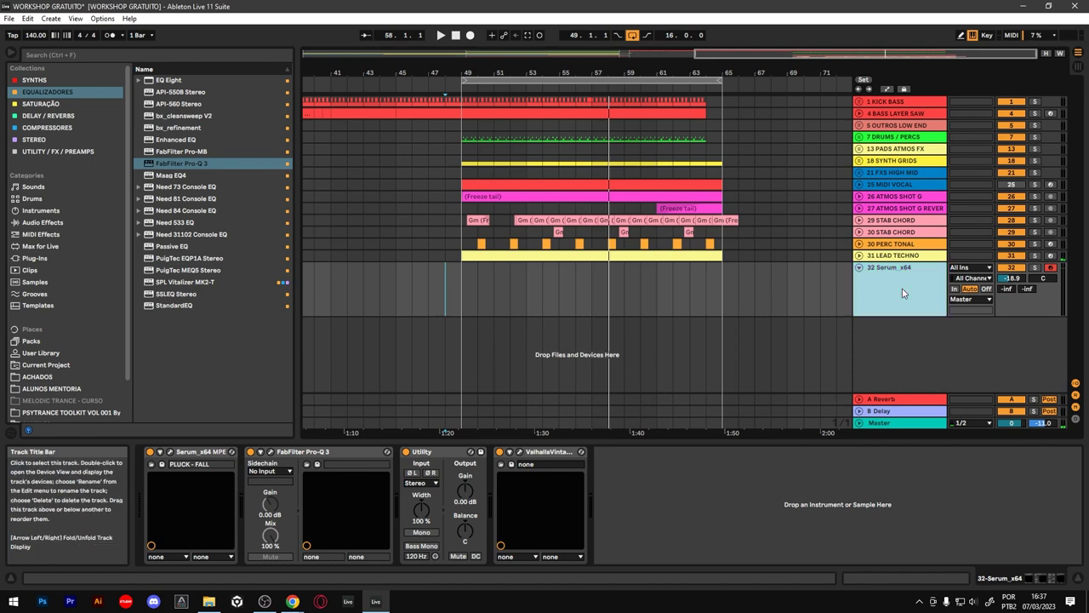
Step: Reset Serum on track 32 to the Init preset
left_click(170, 451)
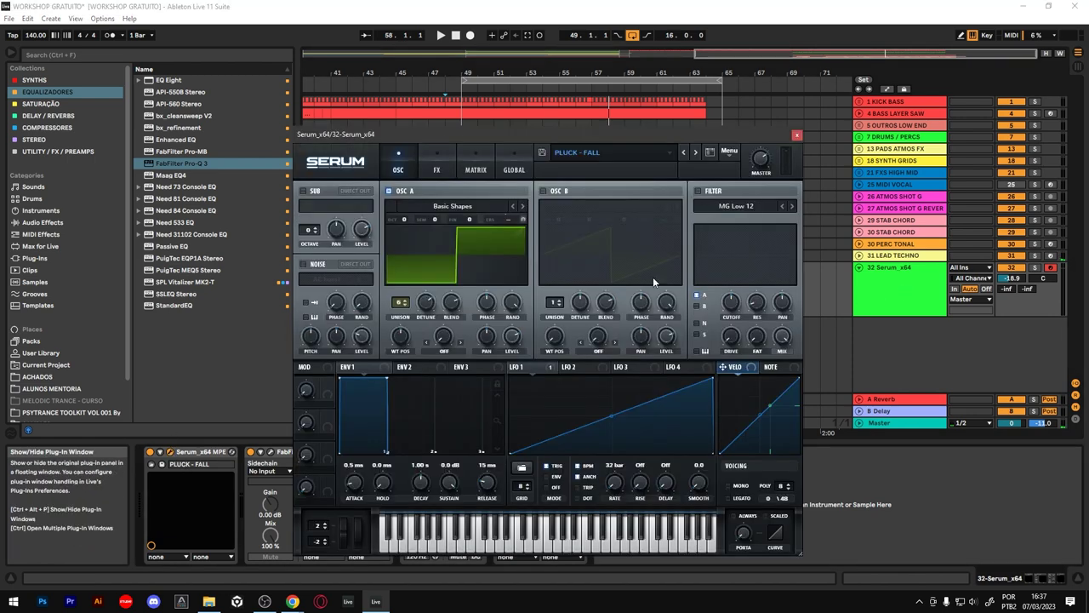
left_click(728, 151)
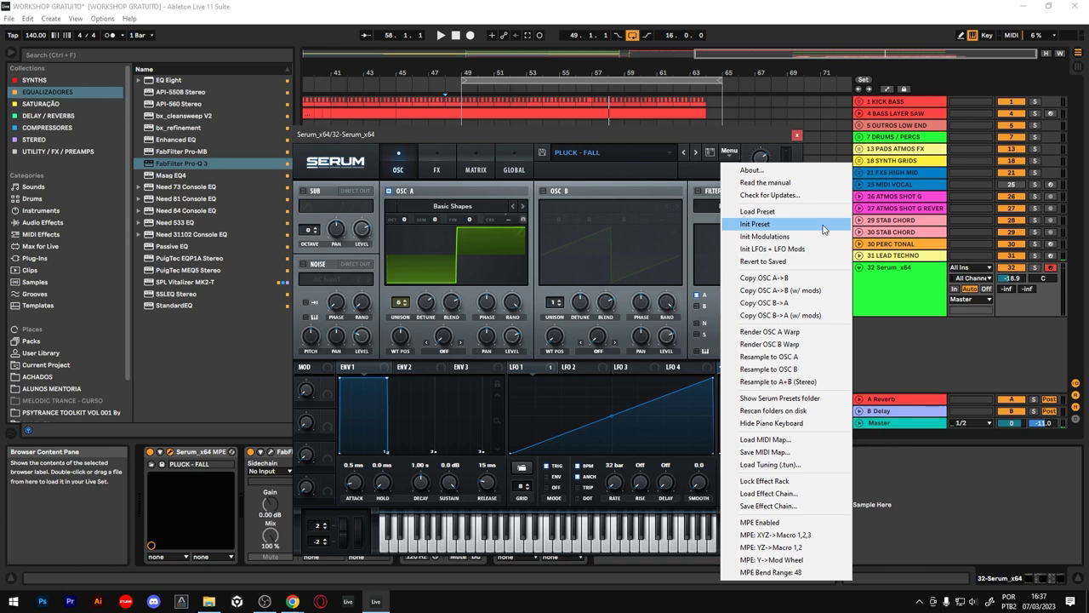
left_click(824, 226)
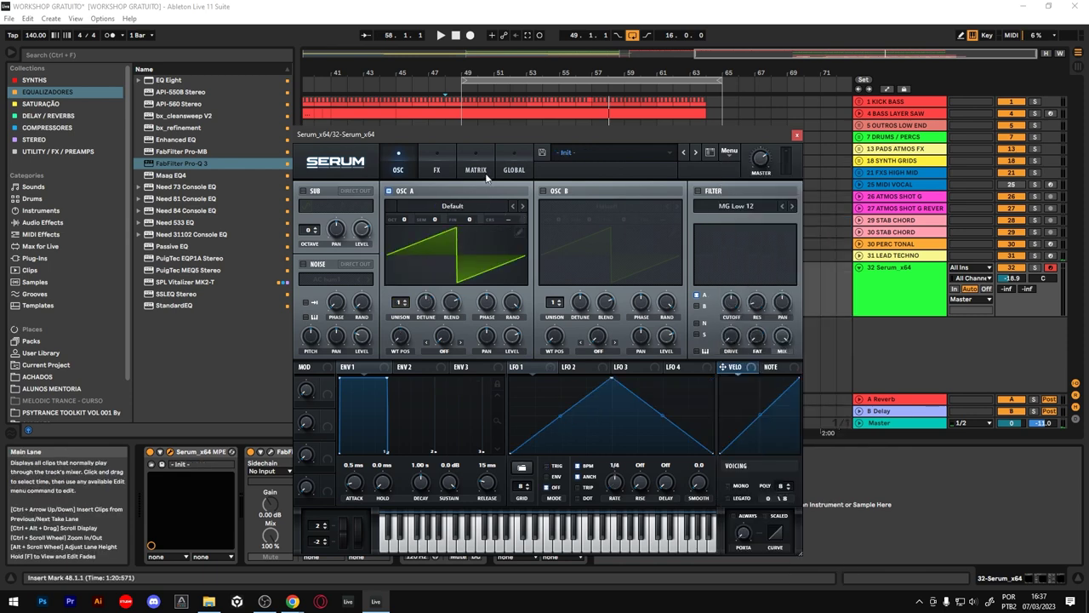
Step: Load the Basic Shapes wavetable from the Analog group into oscillator A and move its wavetable position to the square wave
left_click(481, 206)
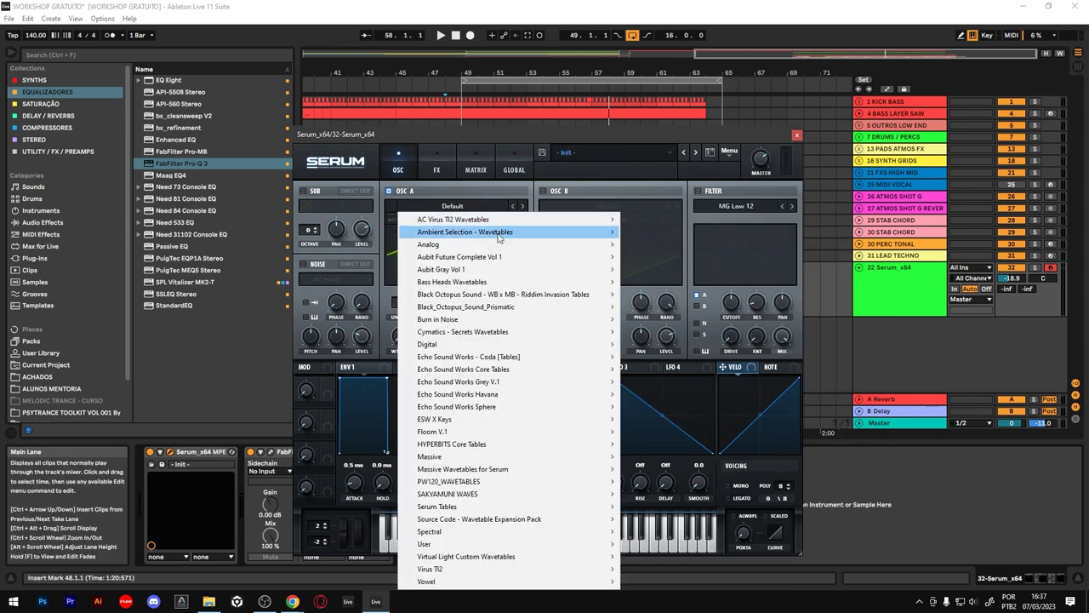
mouse_move(503, 246)
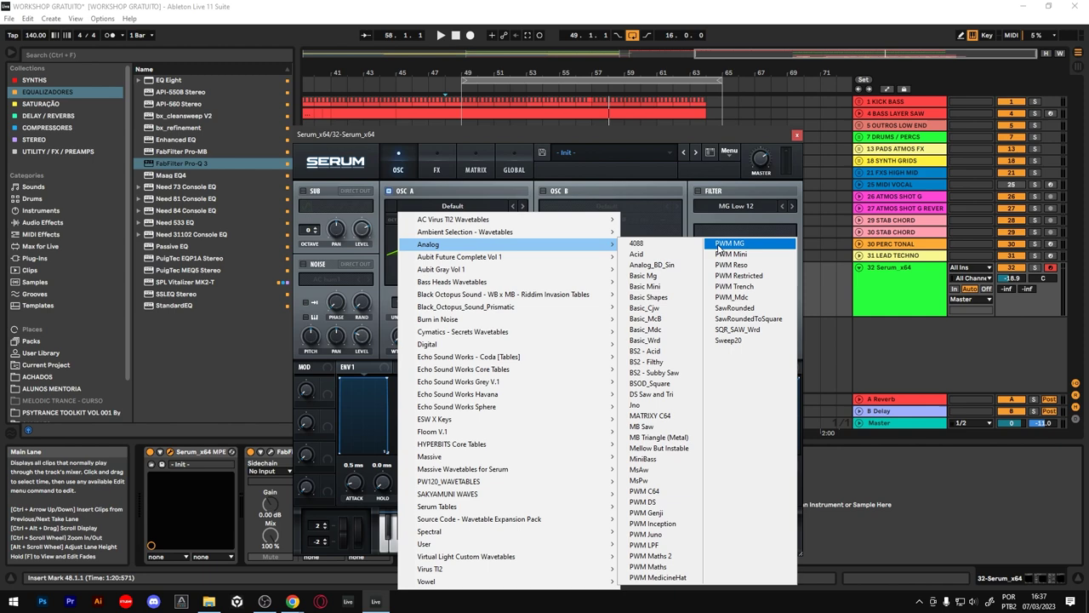
left_click(681, 298)
left_click_drag(407, 325, 418, 280)
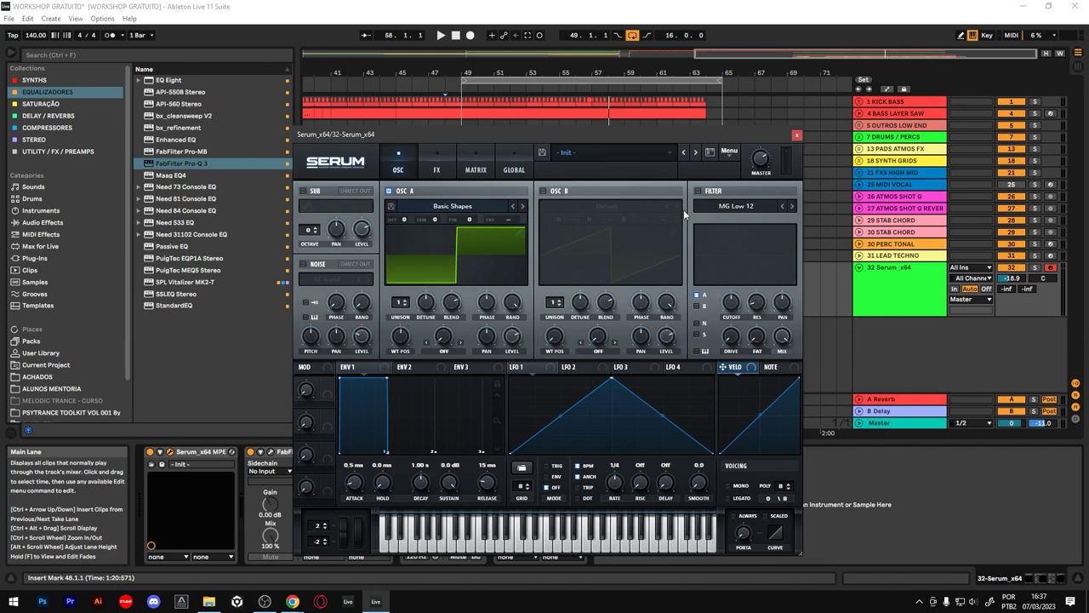
Step: Set oscillator A's unison to 9 voices
left_click_drag(759, 136, 715, 49)
left_click_drag(363, 225, 363, 221)
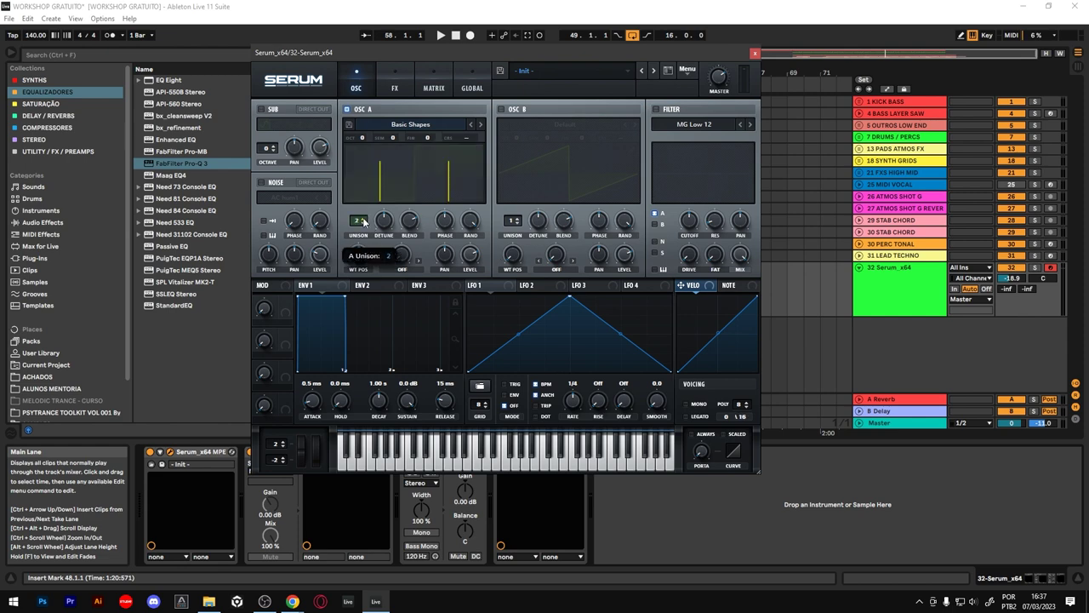
left_click(363, 220)
left_click(364, 220)
left_click(364, 220)
left_click(363, 220)
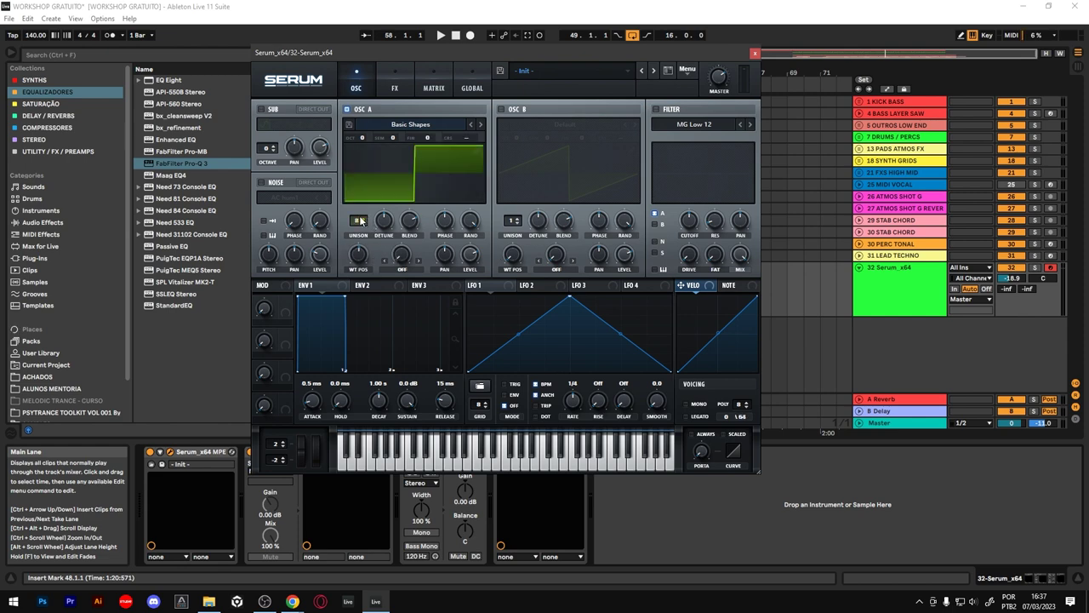
left_click(361, 219)
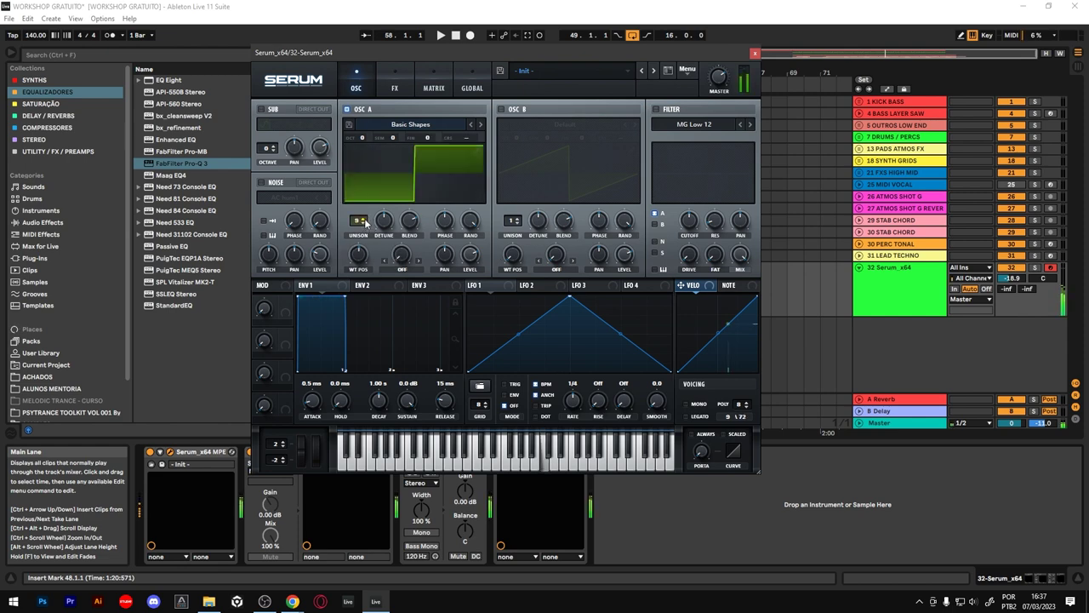
Step: Bypass the ValhallaVintageVerb device on the Serum track and look over its settings
left_click(754, 53)
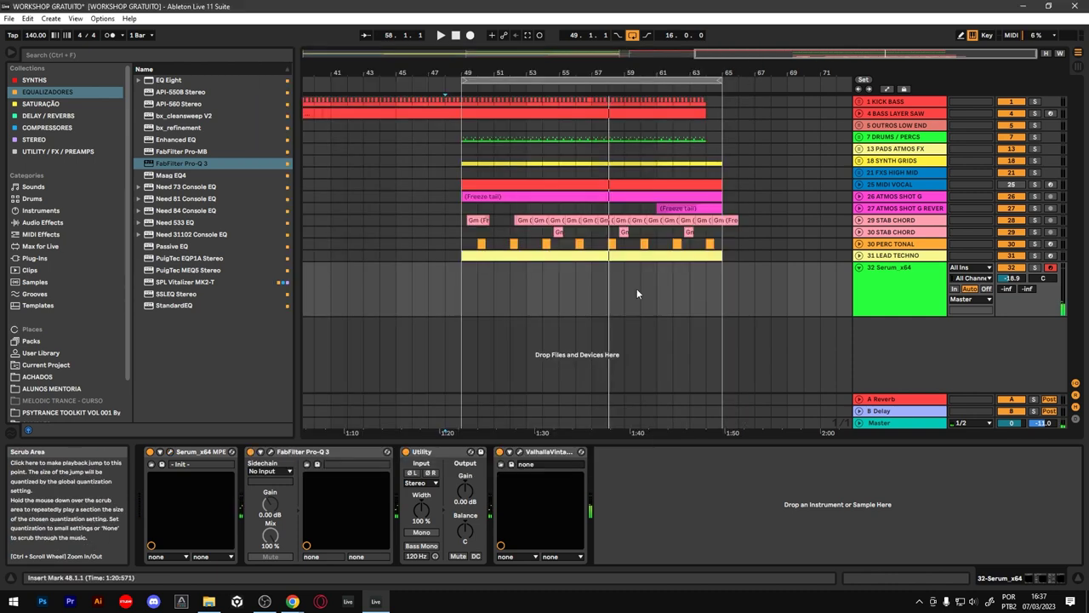
left_click(500, 452)
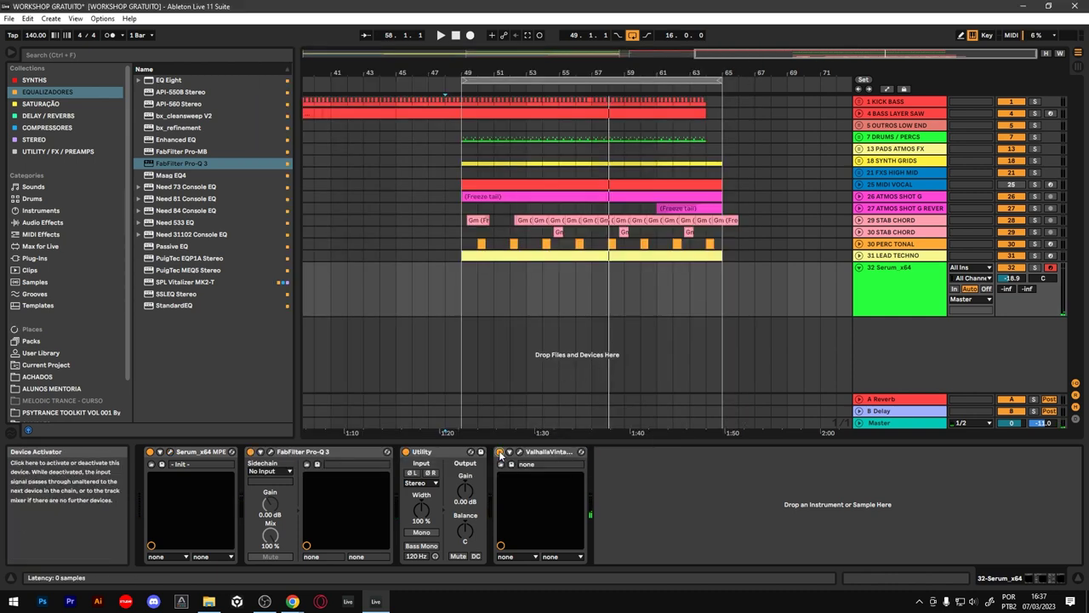
left_click(520, 451)
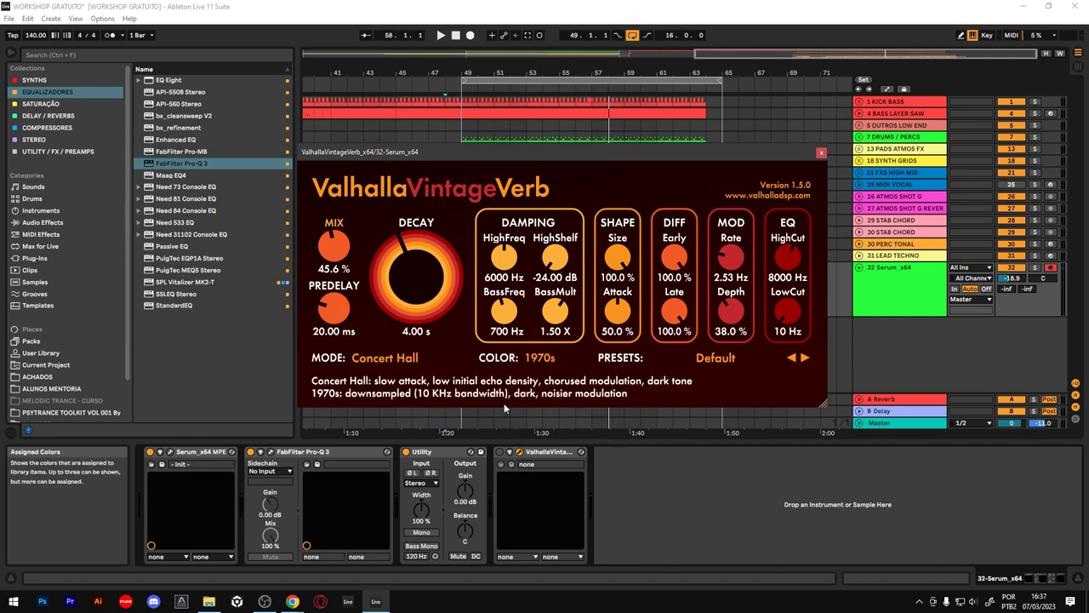
left_click(499, 451)
left_click(500, 452)
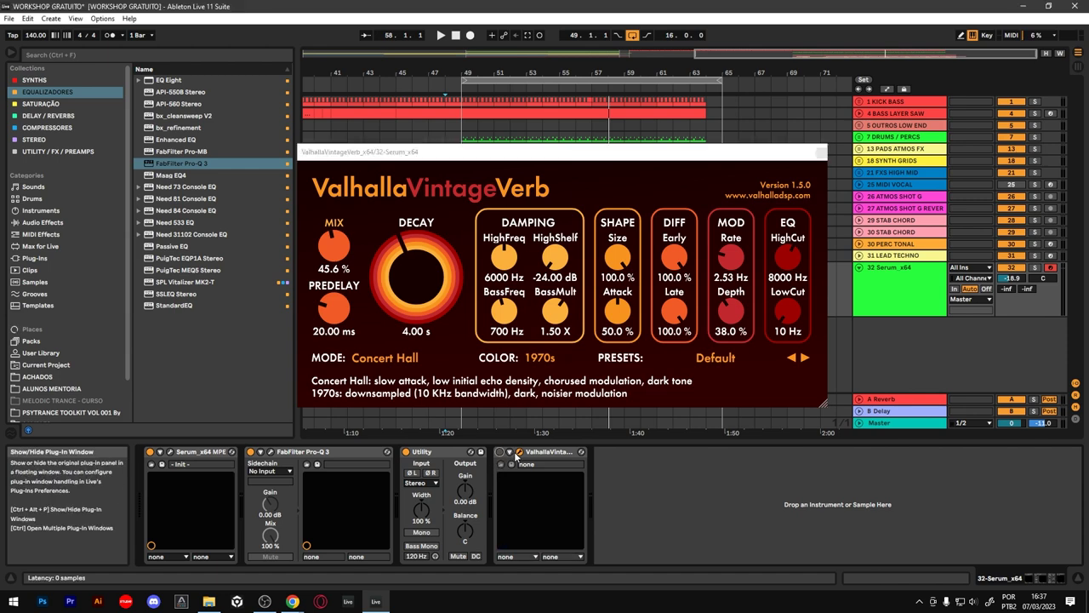
left_click(519, 453)
Step: Reshape Serum's LFO 1 into a rising ramp and assign it to oscillator A's coarse pitch
left_click(171, 453)
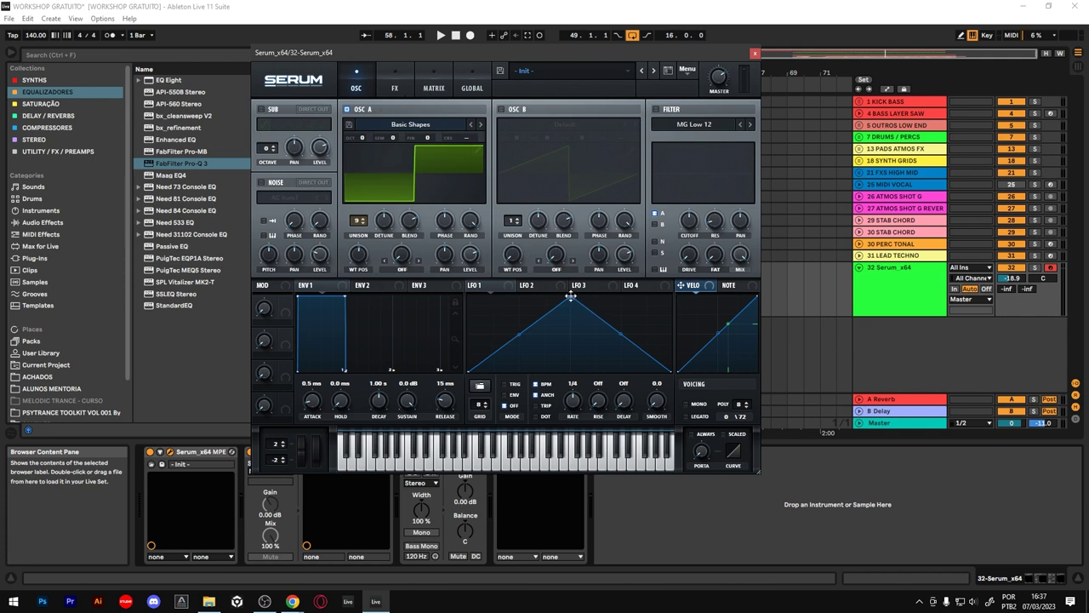
left_click_drag(572, 300, 669, 297)
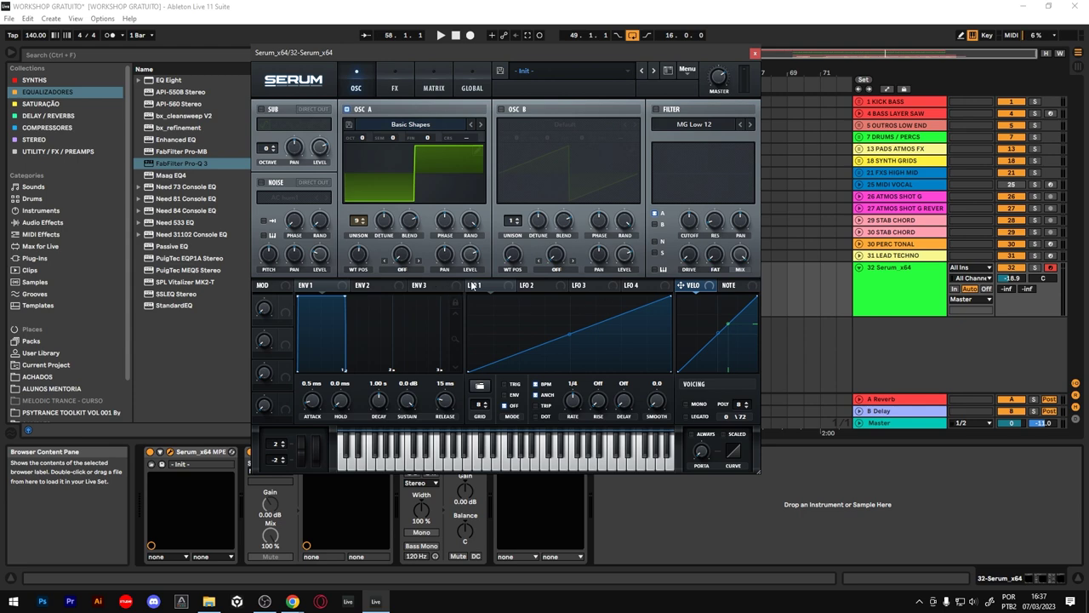
left_click_drag(484, 290, 466, 141)
Step: Give LFO 1 a strongly negative modulation amount on oscillator A's coarse pitch in the modulation matrix
left_click(472, 89)
left_click(423, 88)
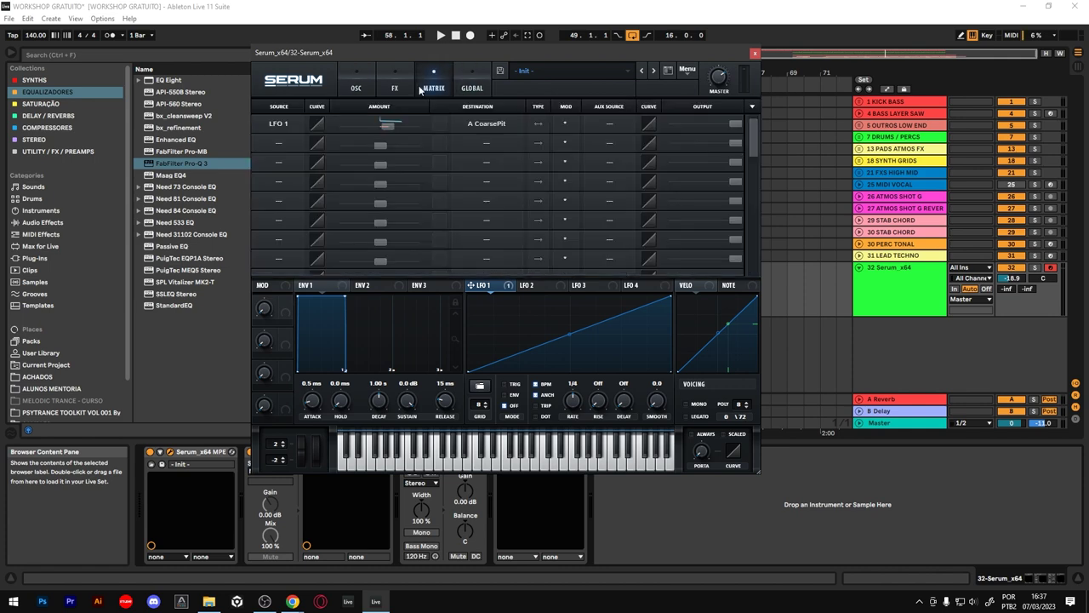
left_click_drag(388, 125, 341, 126)
Step: Set LFO 1 to Trig mode with a tempo-synced rate of 32 bar
left_click(536, 386)
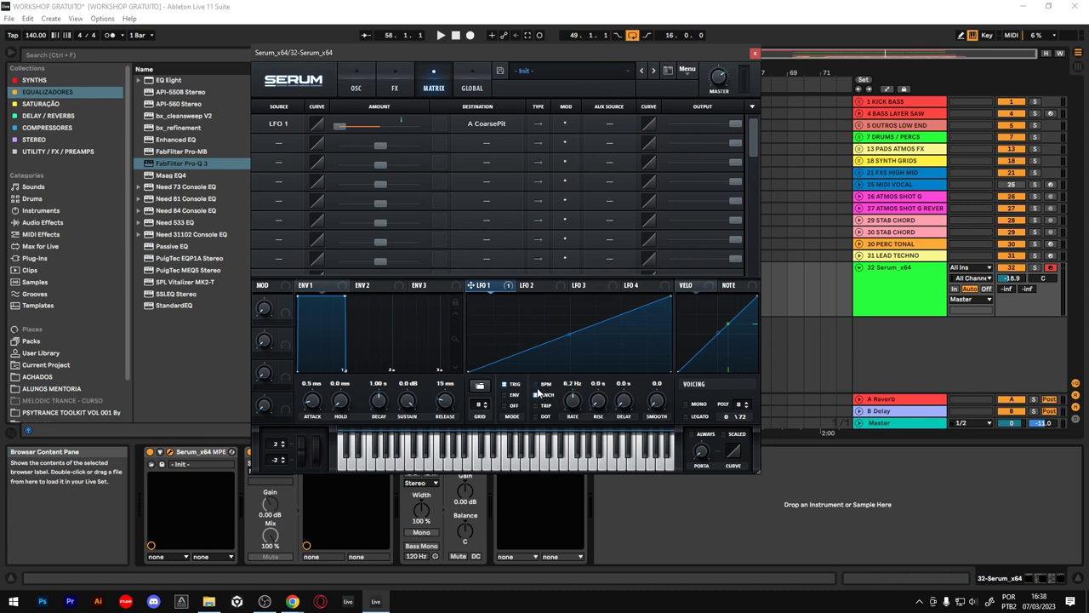
left_click(536, 385)
left_click_drag(577, 405, 561, 483)
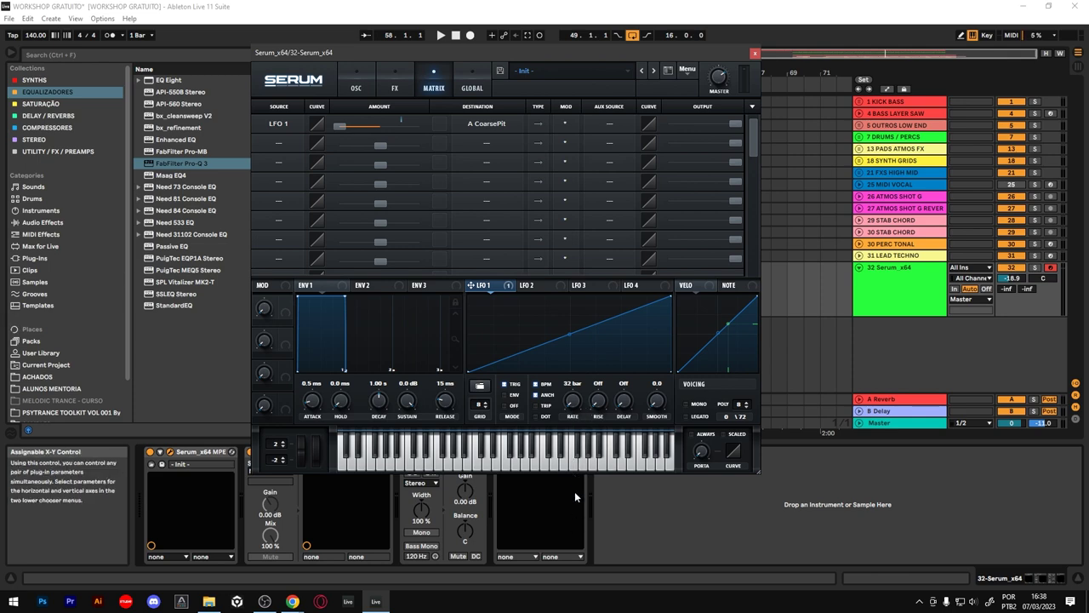
Step: Return to the oscillator page and play test notes in different octaves to audition the pitch modulation
left_click(356, 90)
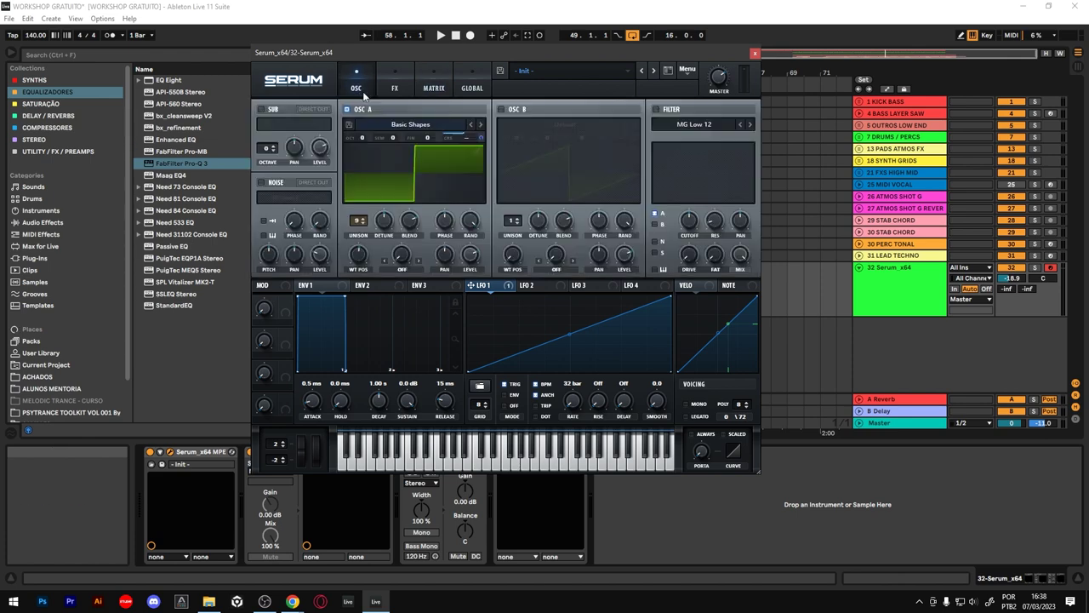
left_click(823, 494)
key("a")
key("a")
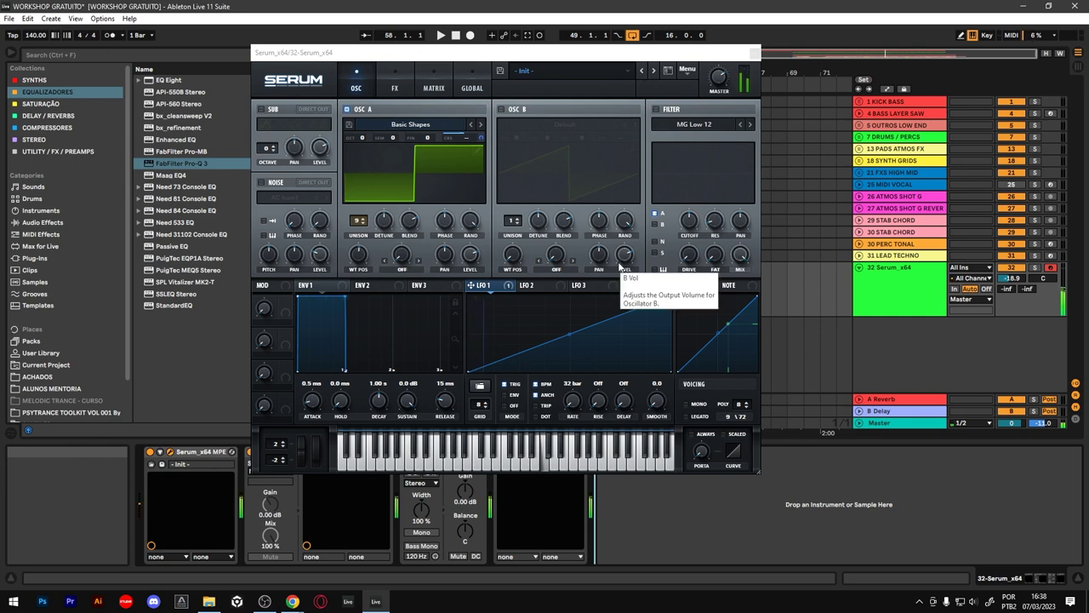
key("z")
key("a")
key("x")
key("a")
key("x")
key("a")
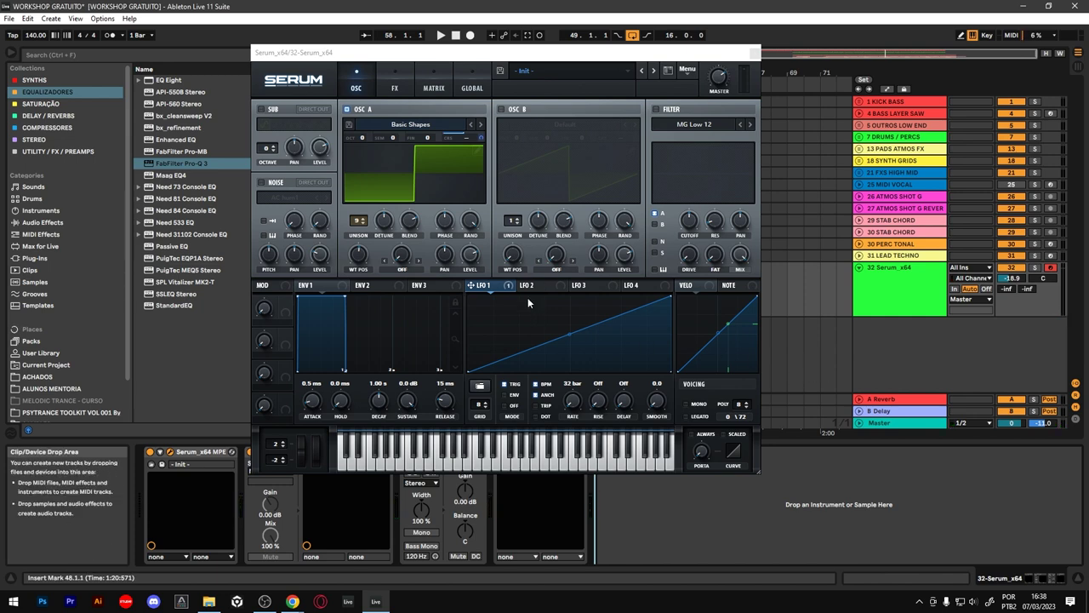
Step: Reshape LFO 2 into a rising ramp and use it to modulate oscillator A's detune
left_click(546, 284)
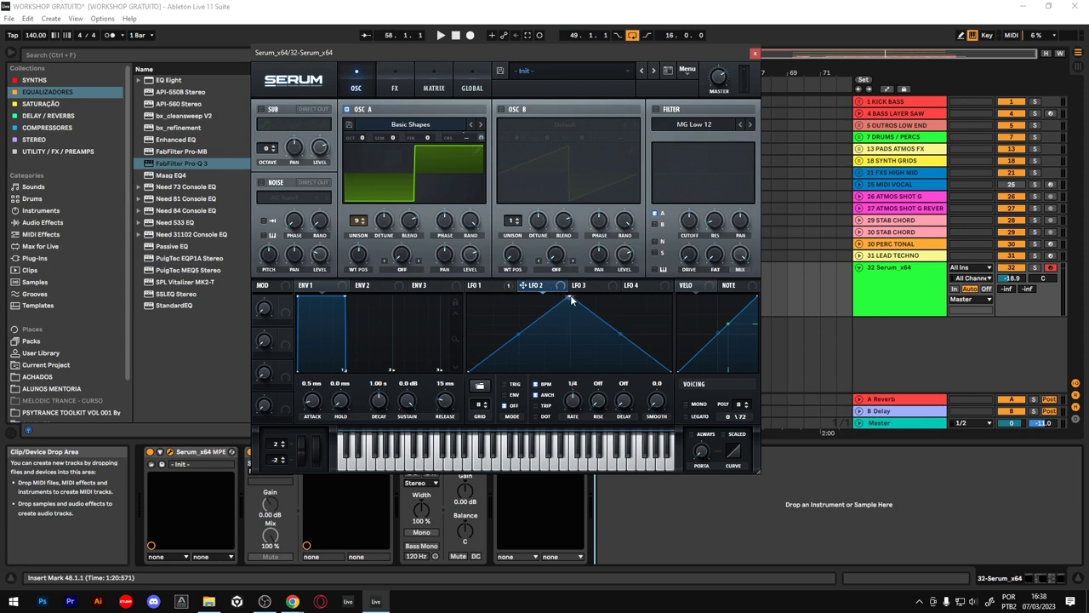
left_click_drag(572, 300, 750, 275)
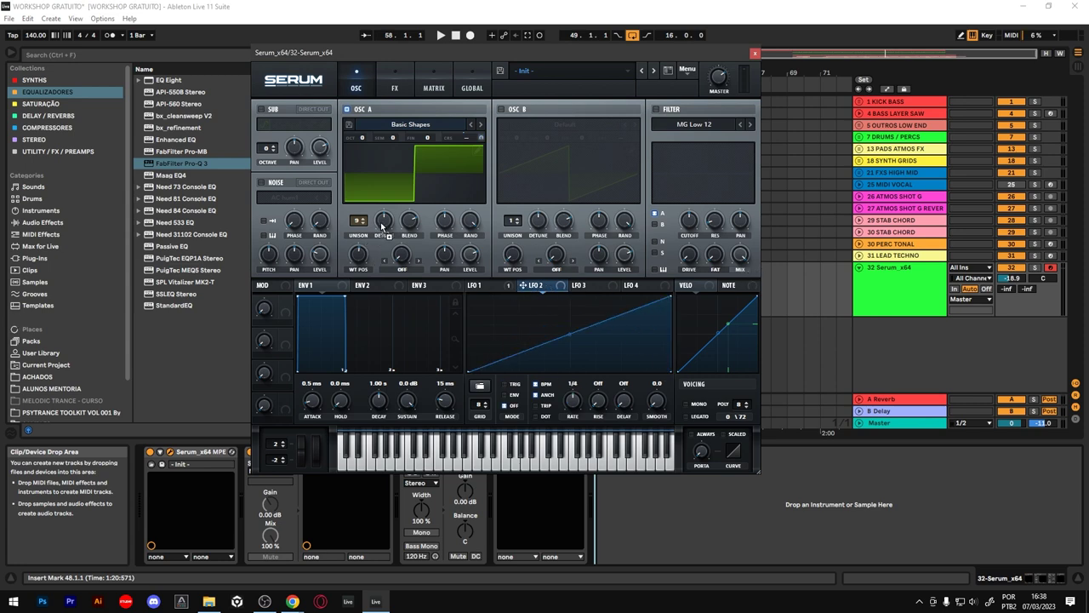
left_click_drag(383, 226, 383, 223)
right_click(561, 286)
left_click(581, 325)
left_click_drag(398, 213, 385, 183)
Step: Set LFO 2 to a 32 bar rate in Trig mode and play test notes to hear the detune modulation
left_click_drag(561, 430, 559, 458)
left_click(850, 503)
key("a")
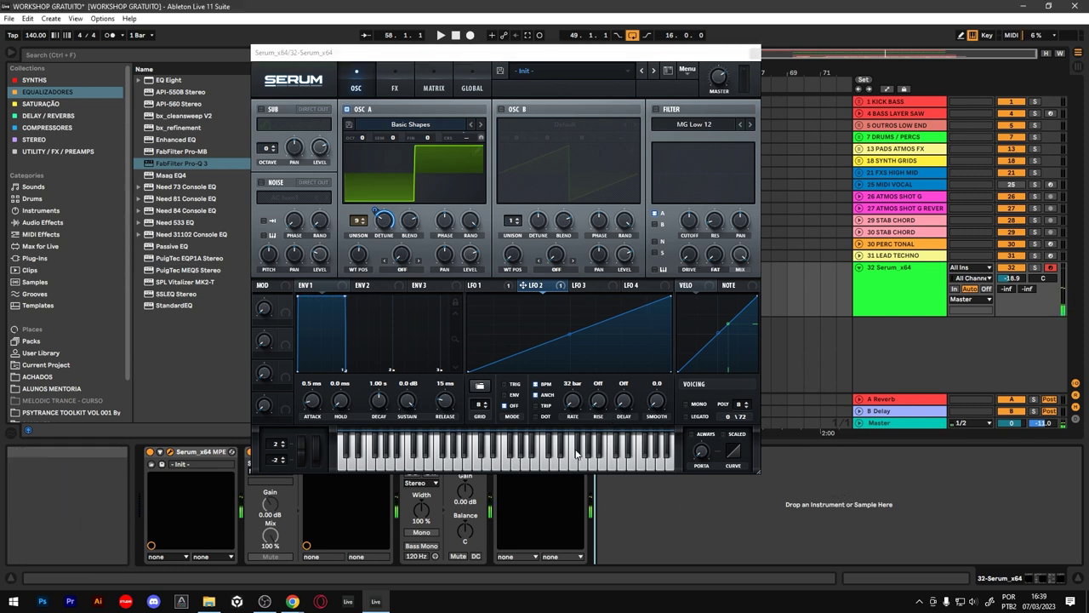
left_click(503, 384)
left_click(638, 499)
key("a")
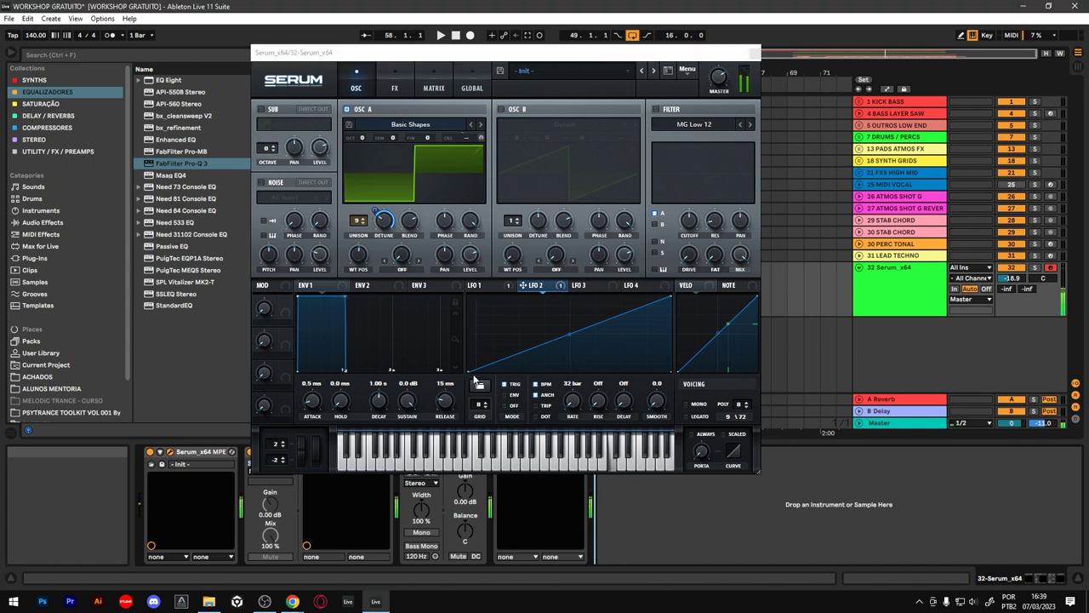
Step: Raise the starting point of LFO 2's ramp to slightly below half of the graph's height
left_click_drag(467, 371, 468, 347)
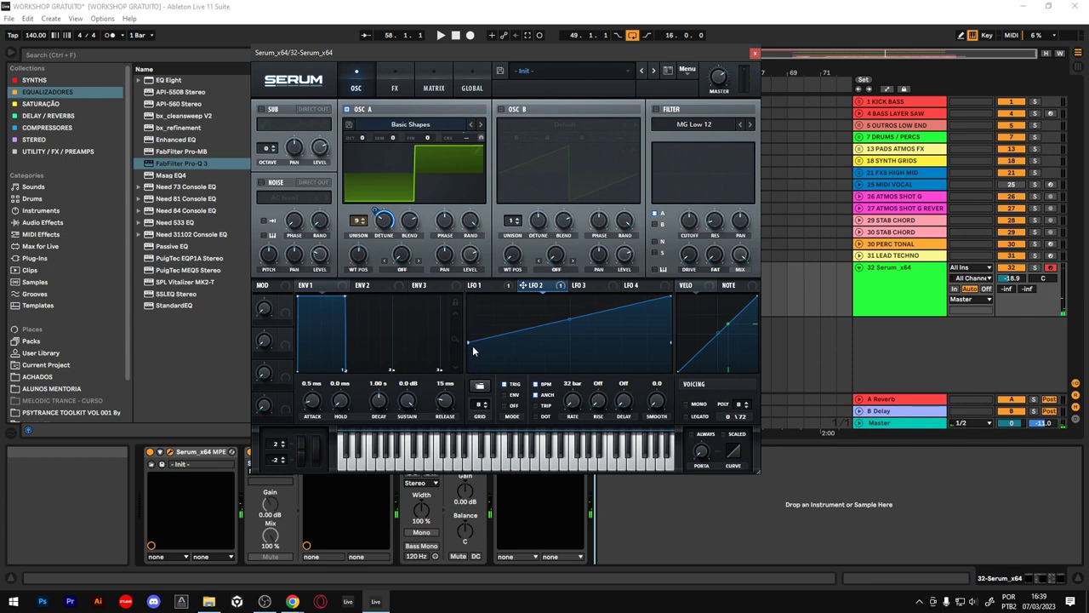
left_click_drag(469, 342, 469, 334)
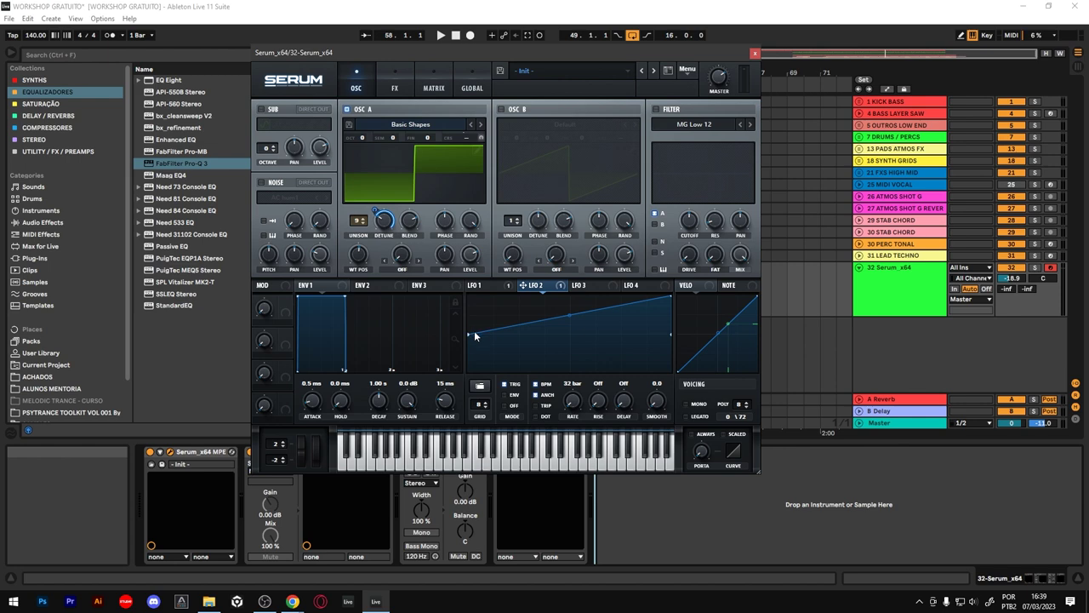
left_click_drag(469, 335, 469, 339)
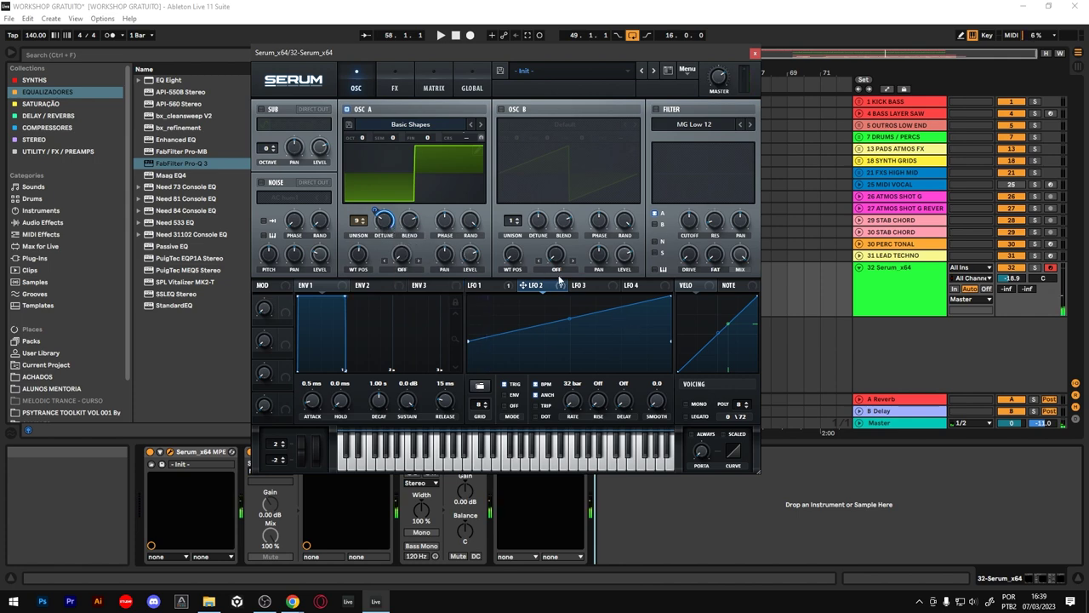
Step: Set envelope 1's attack to 2.12 s and its release to 2.80 s, and play a test note
left_click(342, 290)
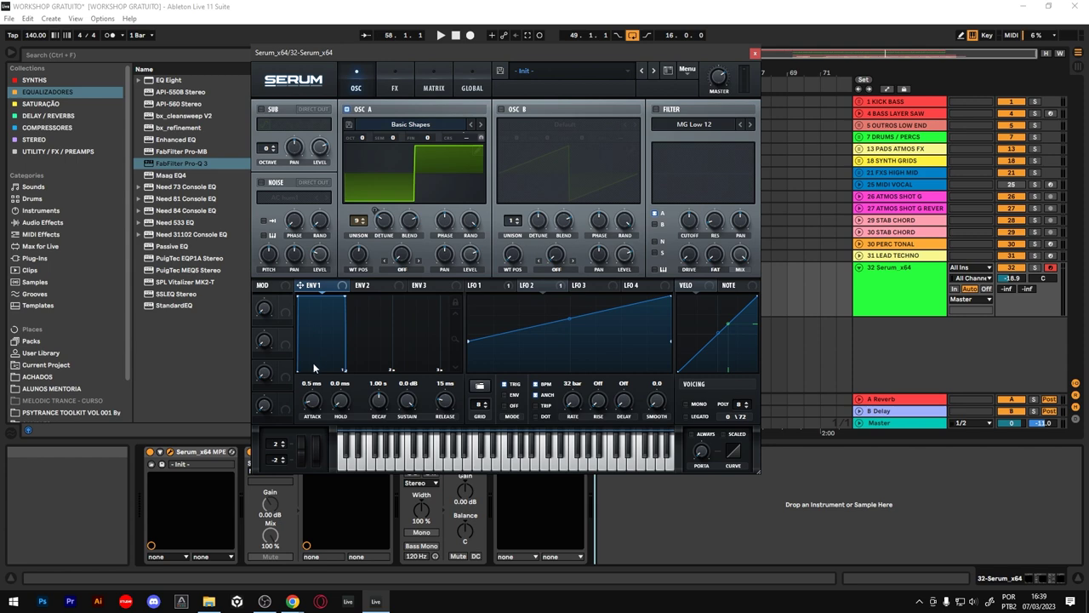
left_click_drag(309, 404, 317, 335)
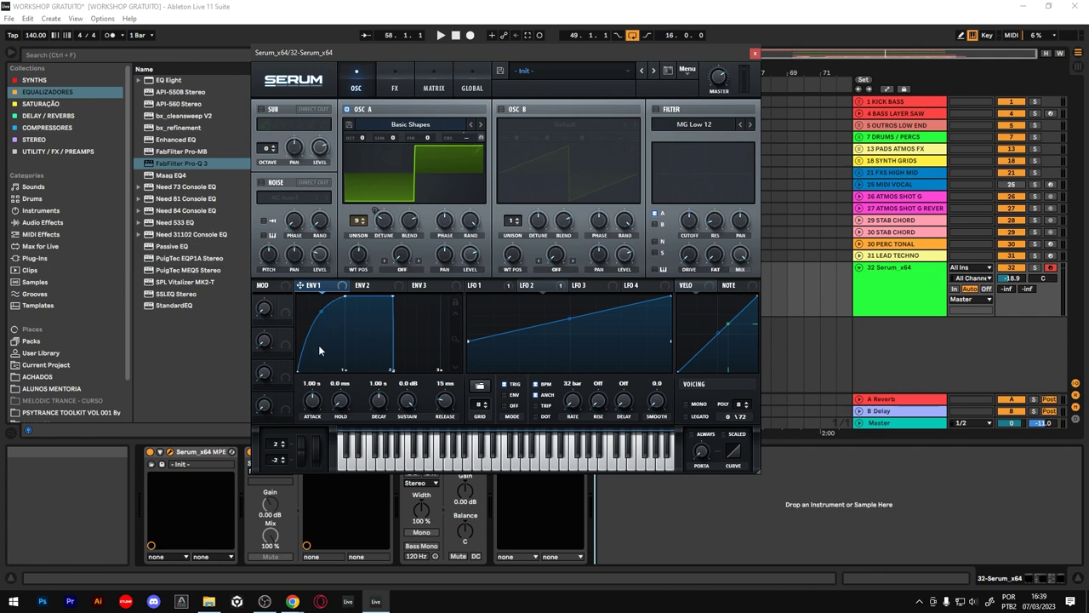
left_click_drag(344, 298, 395, 297)
left_click_drag(446, 407, 448, 358)
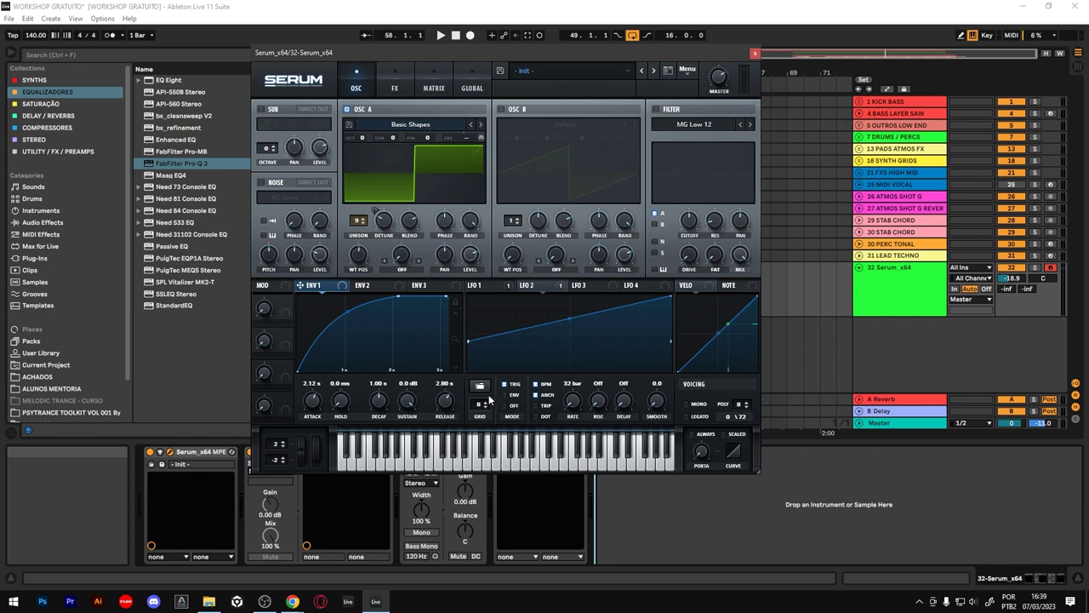
key("a")
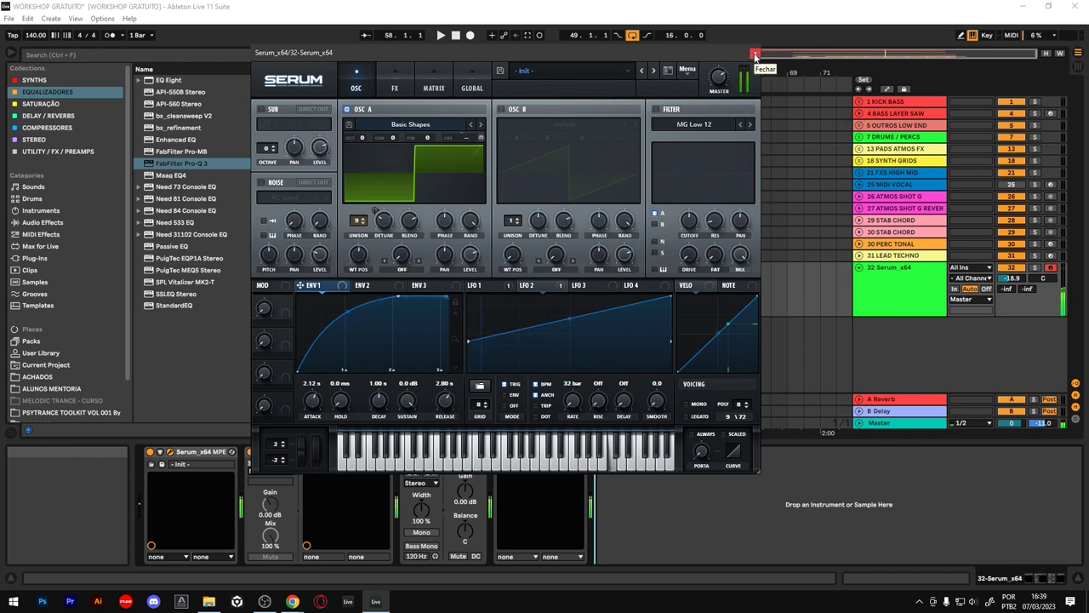
Step: Enable the ValhallaVintageVerb reverb on the Serum track and set its mix to 52.4% and decay to 10.15 s
left_click(755, 56)
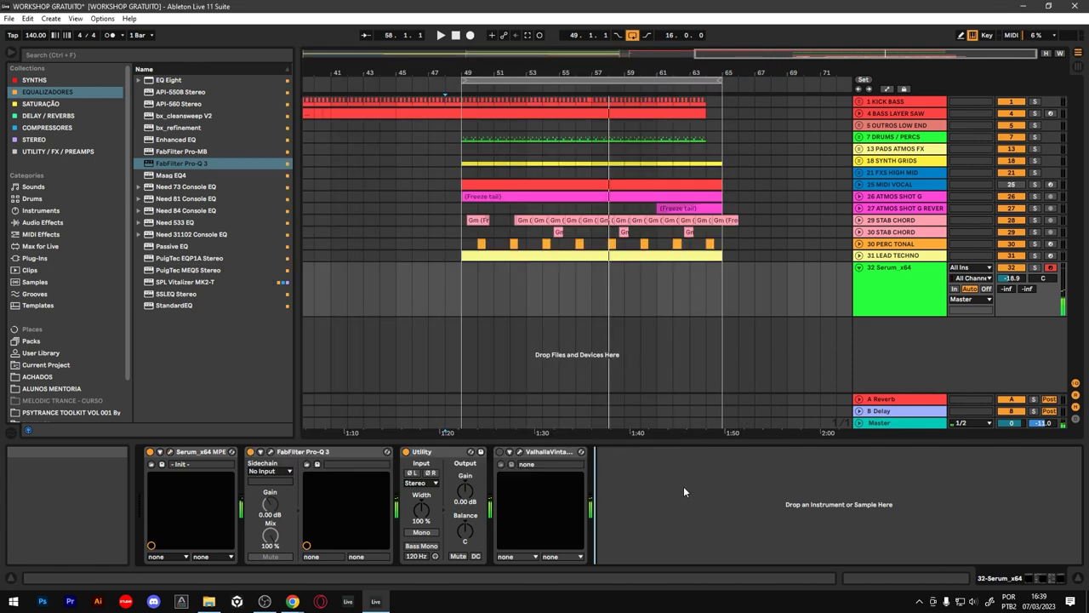
left_click(504, 466)
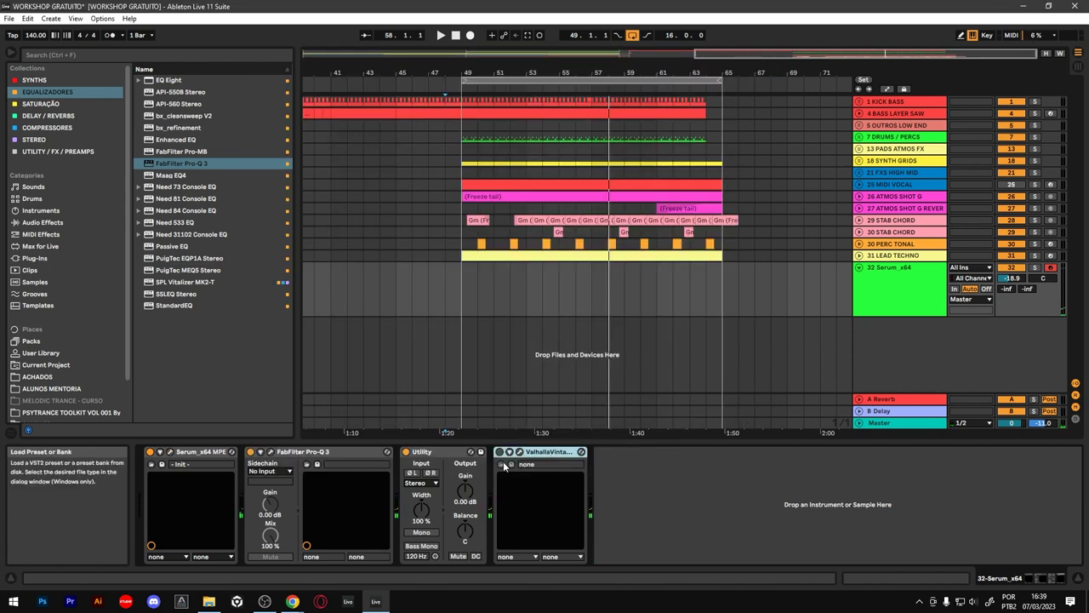
left_click(501, 464)
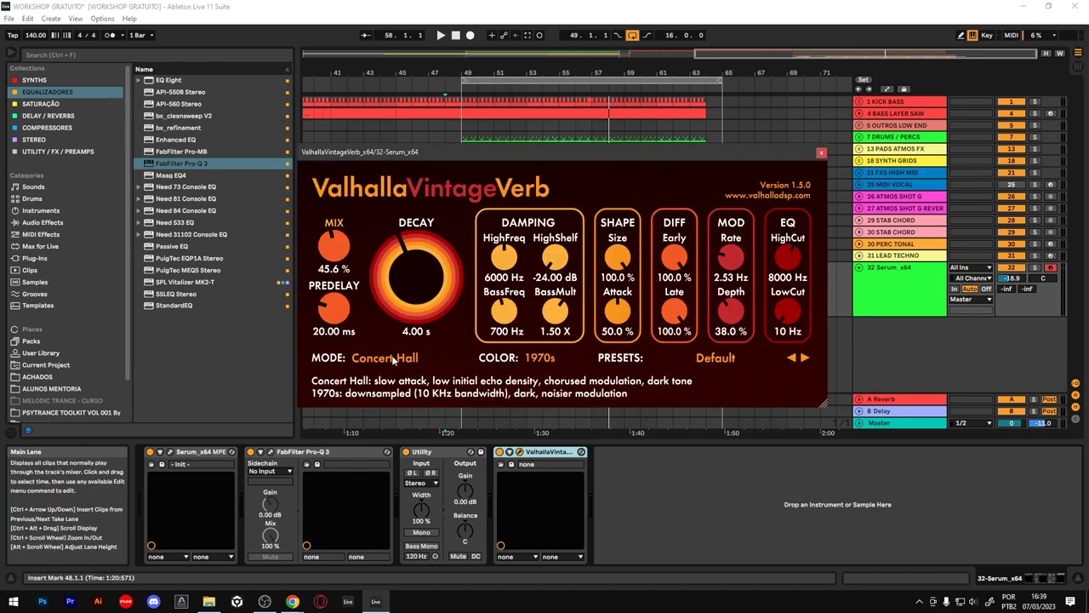
left_click_drag(347, 248, 355, 231)
left_click_drag(394, 302, 397, 290)
left_click_drag(333, 247, 333, 254)
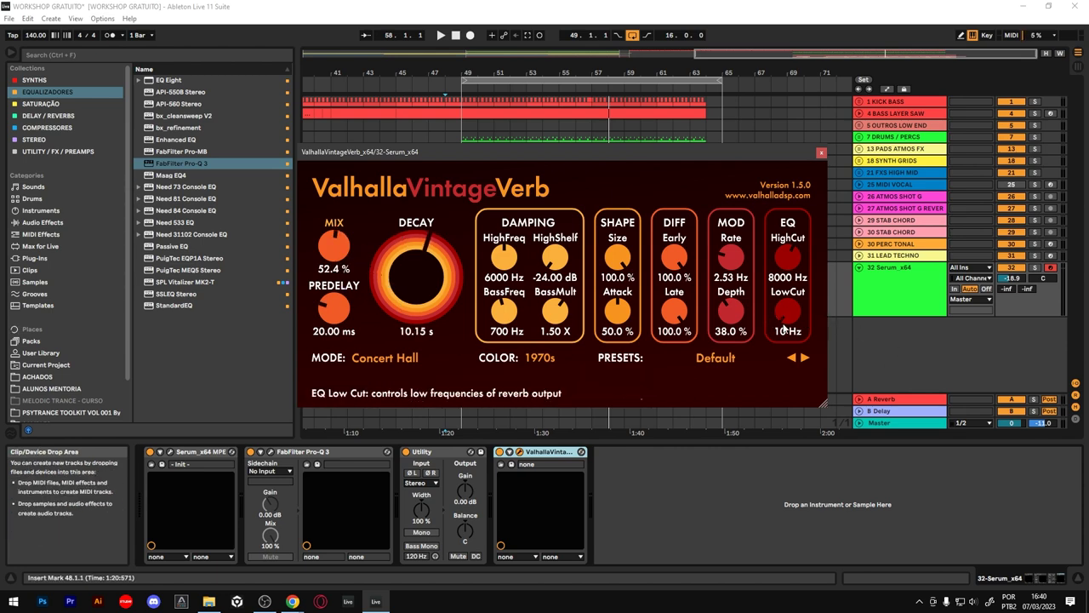
Step: Set the reverb's high cut to 4650 Hz and its low cut to 220 Hz
left_click_drag(787, 258, 784, 277)
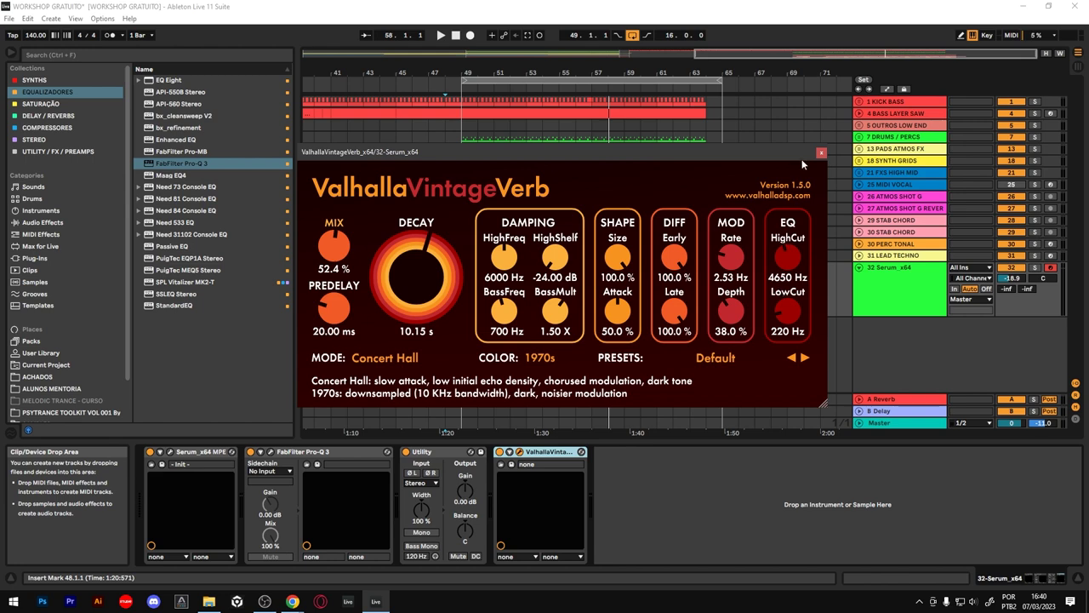
left_click(822, 153)
left_click(169, 452)
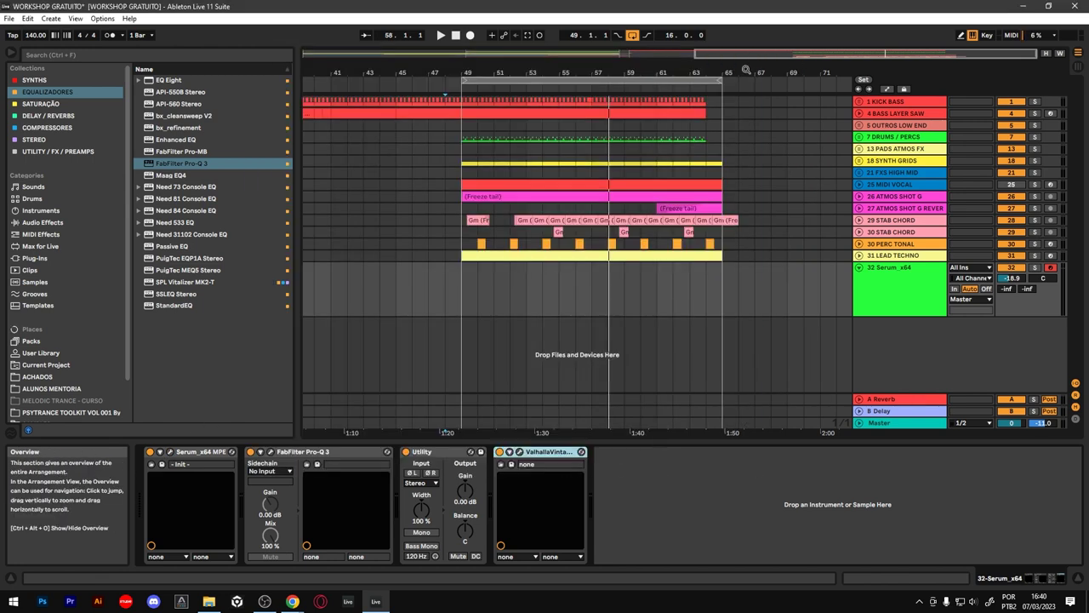
left_click(754, 53)
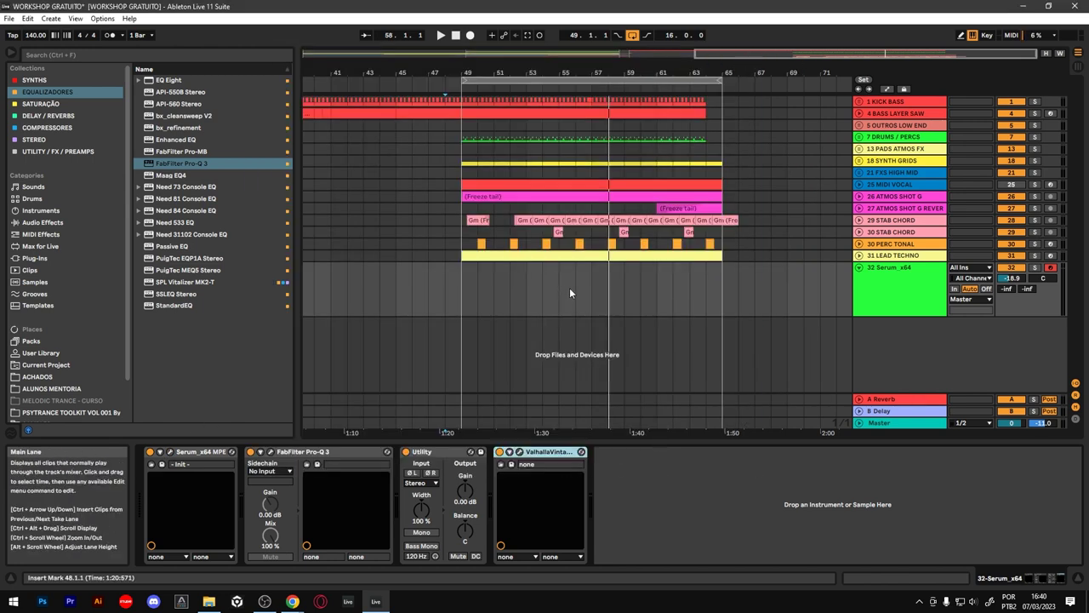
Step: Create an empty two-bar MIDI clip on the Serum track from bar 55 to bar 57
left_click_drag(556, 294, 582, 294)
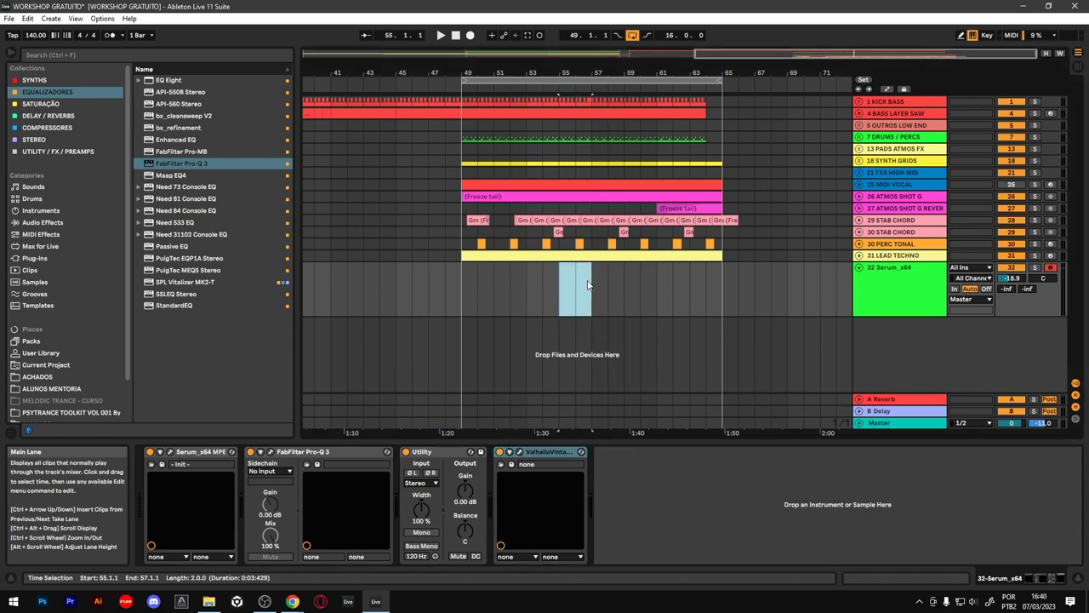
double_click(587, 285)
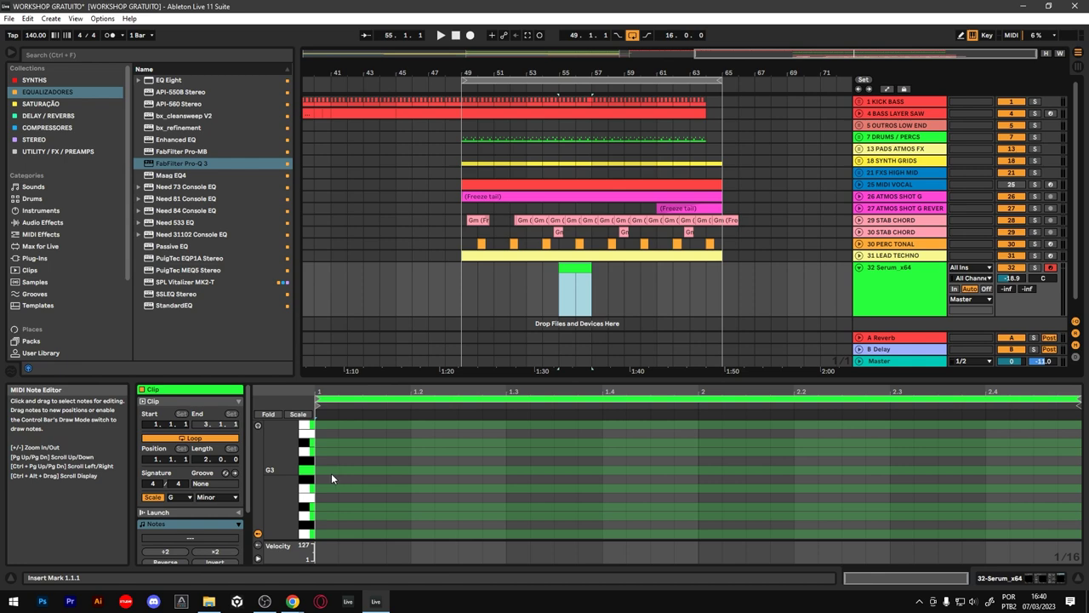
Step: Add a note at the very start of the new clip and transpose it to G5
scroll(332, 472, "up", 5)
scroll(338, 472, "up", 12)
scroll(340, 473, "down", 6)
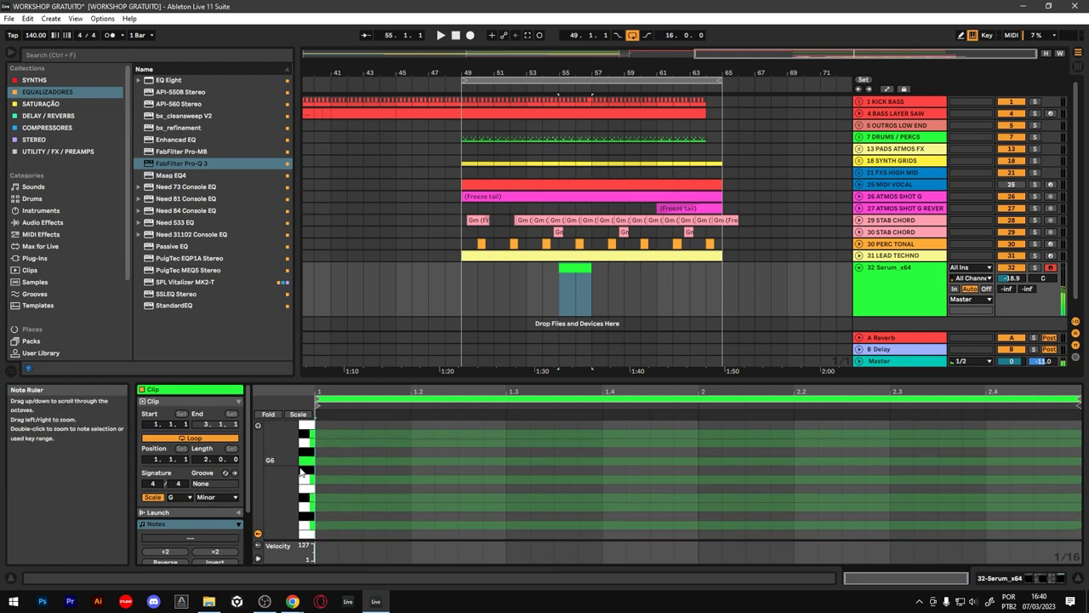
scroll(261, 490, "down", 3)
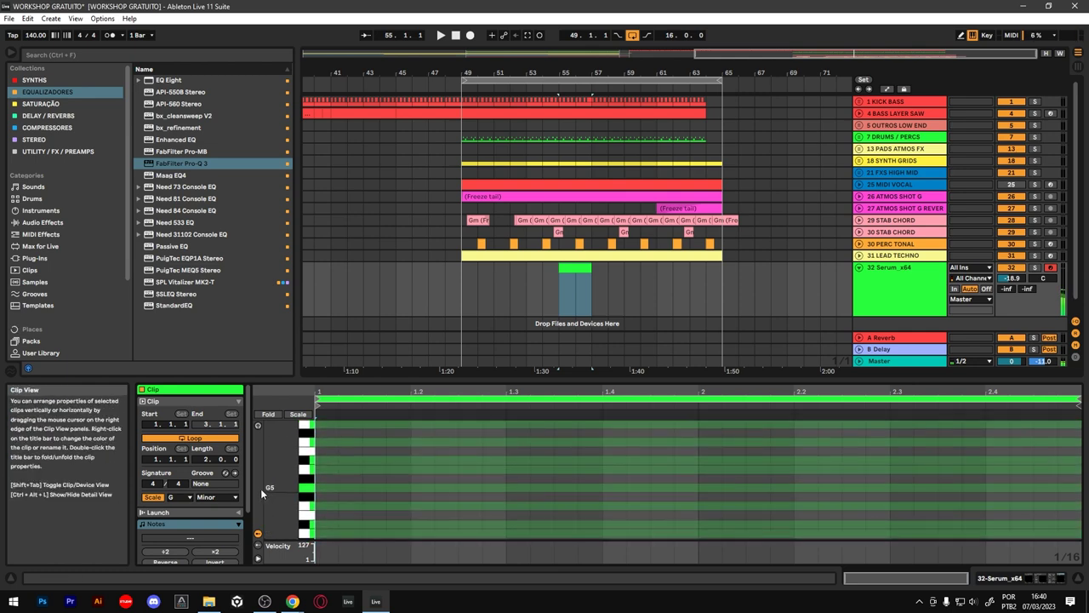
left_click(866, 300)
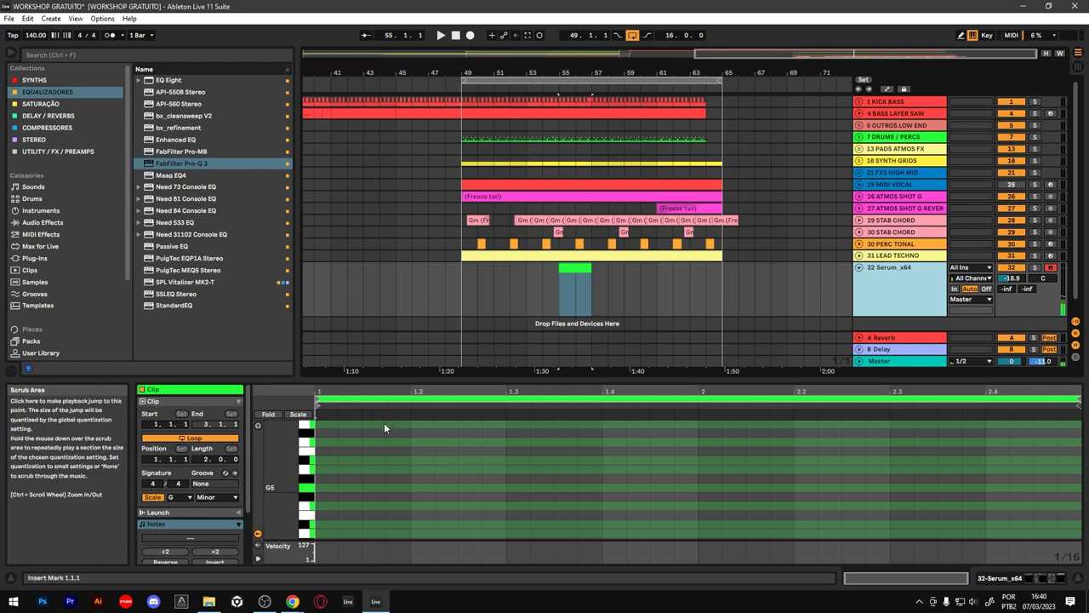
left_click_drag(290, 482, 271, 503)
double_click(322, 514)
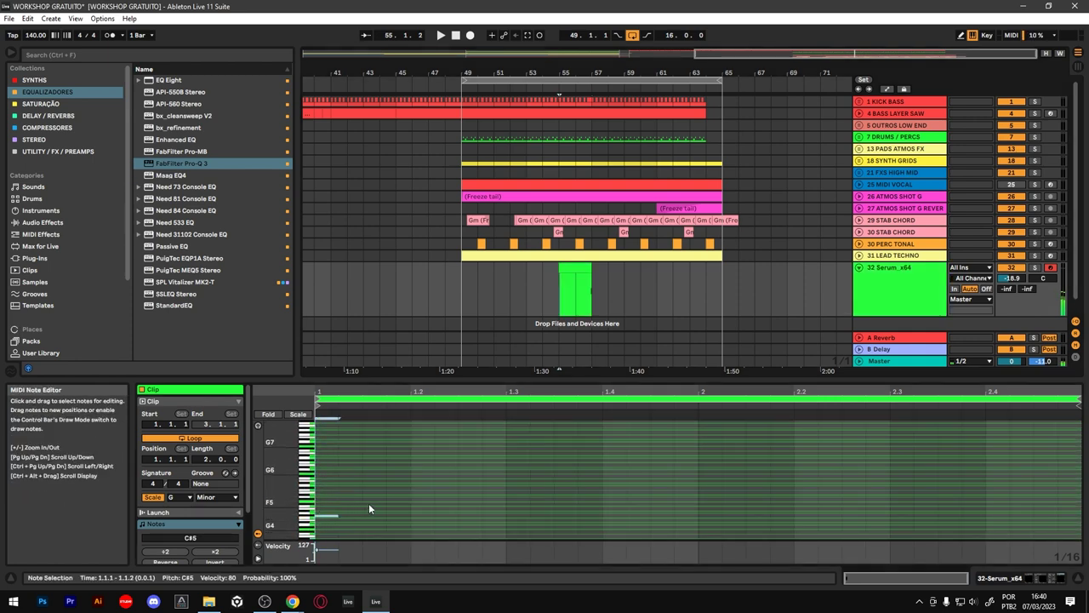
key("Down")
key("Down")
key("Up")
key("Up")
key("Up")
key("Up")
key("Up")
key("Up")
key("Up")
key("Up")
Step: Lengthen the G5 note to fill the clip's full two bars and play it within the arrangement
key("shift+Right")
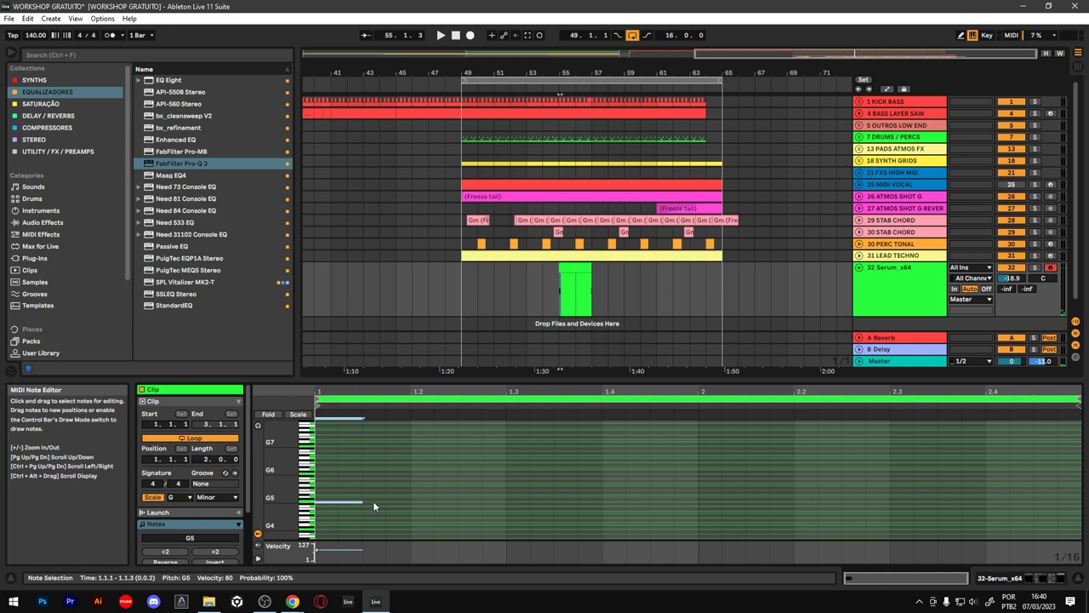
key("shift+Right")
key("shift+Right")
key("shift+Right")
key("shift+Right")
key("shift+Right")
key("shift+Right")
key("shift+Right")
key("shift+Right")
key("shift+Right")
key("shift+Right")
key("shift+Right")
key("shift+Right")
key("shift+Right")
key("shift+Right")
key("shift+Right")
key("shift+Right")
key("shift+Right")
key("shift+Right")
key("shift+Right")
key("shift+Right")
key("shift+Right")
key("shift+Right")
key("shift+Right")
key("shift+Right")
key("shift+Right")
key("shift+Right")
key("shift+Right")
key("shift+Right")
key("shift+Right")
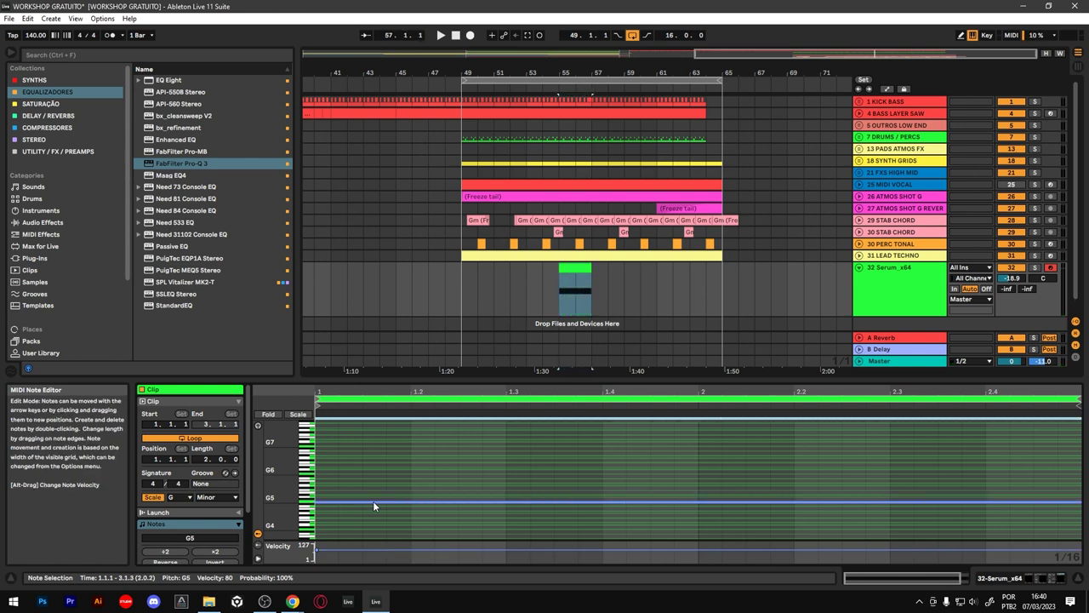
key("shift+Left")
key("shift+Left")
key("shift+Right")
key("shift+Right")
key("shift+Right")
key("space")
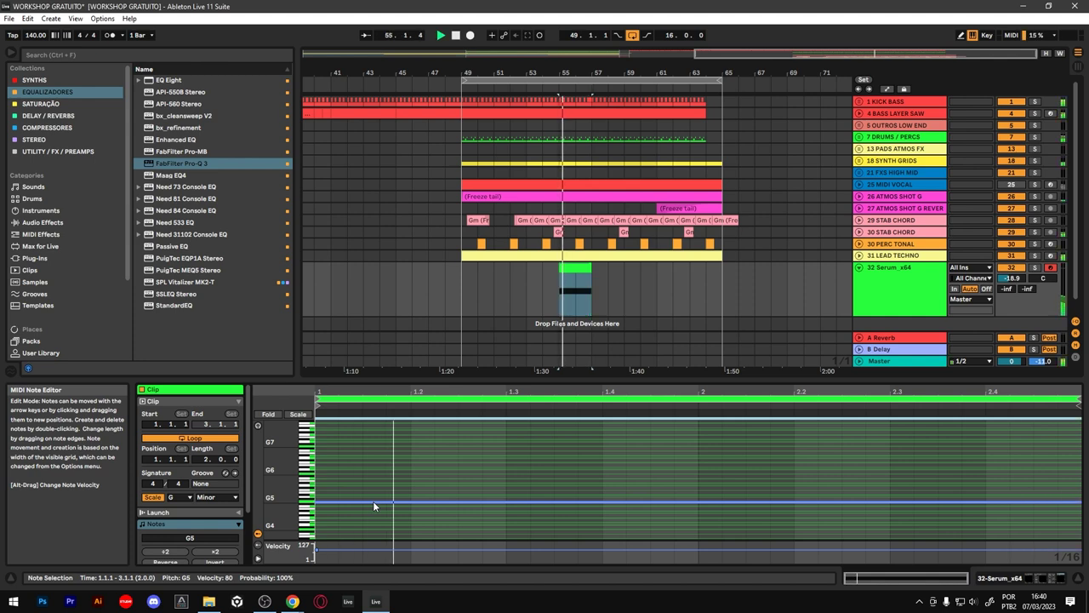
Step: Find LFOTool_x64 among the utility effects and insert it on the Serum track between Utility and ValhallaVintageVerb
double_click(890, 278)
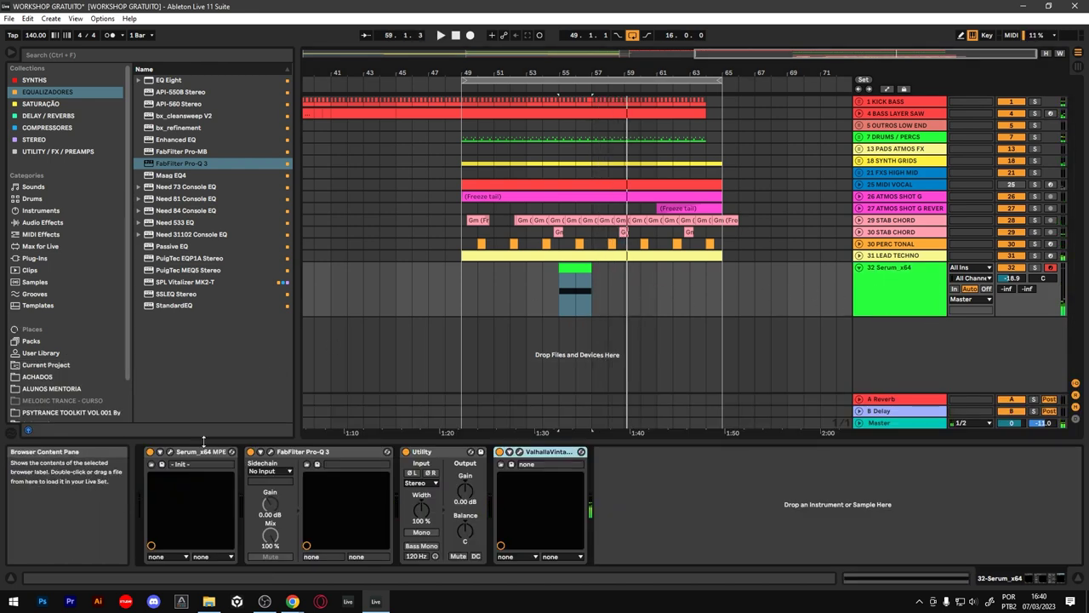
left_click(79, 55)
type("lfo")
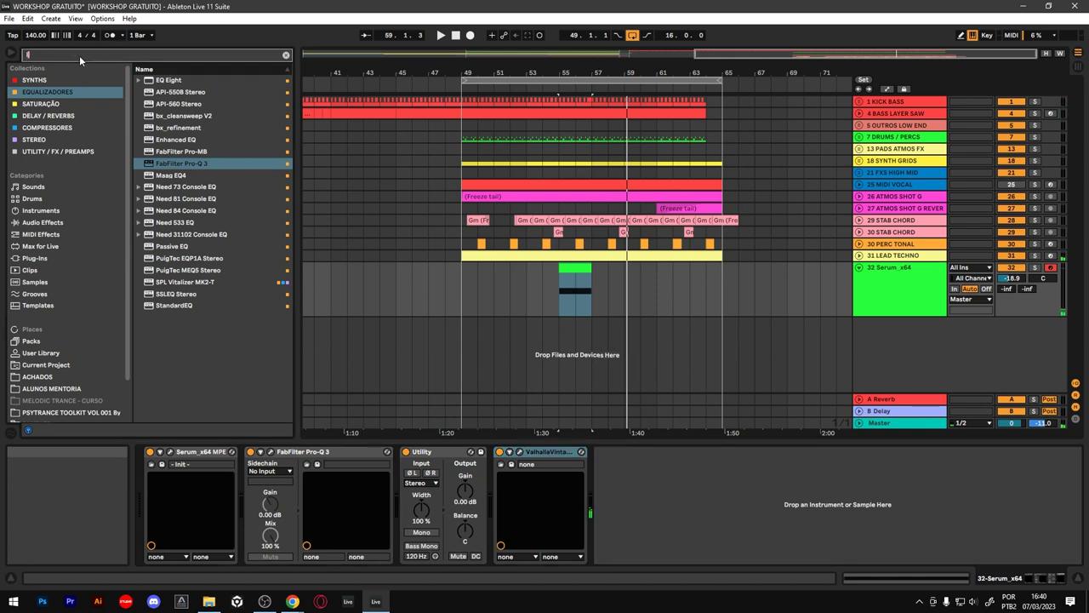
left_click(62, 152)
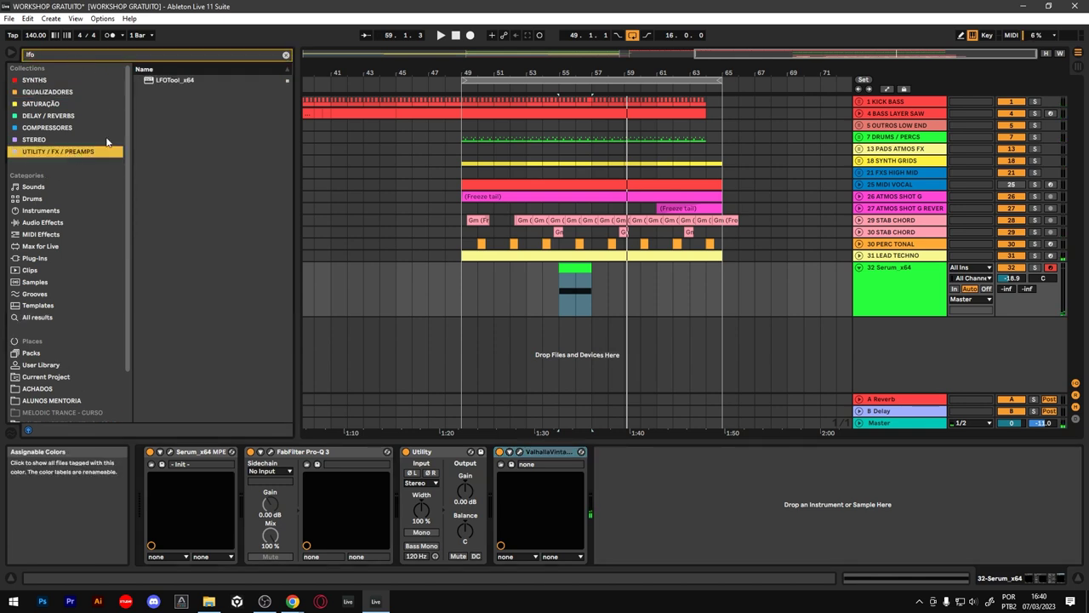
mouse_move(168, 82)
left_mouse_down()
mouse_move(545, 477)
mouse_move(545, 519)
mouse_move(502, 519)
left_mouse_up()
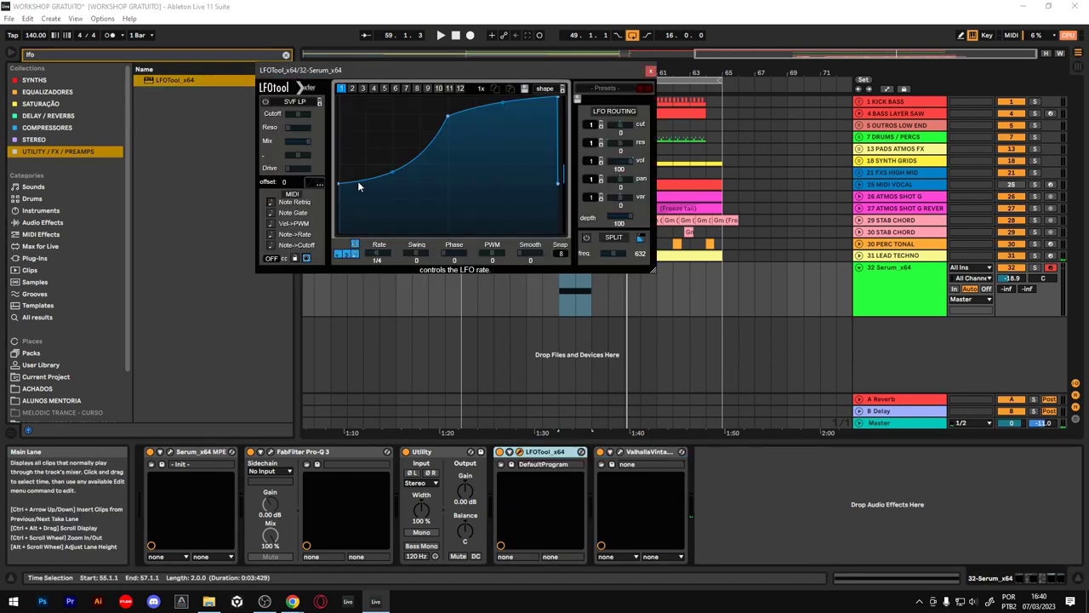
Step: Reshape LFOTool's volume curve by raising its middle point near the maximum and moving its upper end point slightly earlier
left_click_drag(449, 116, 449, 106)
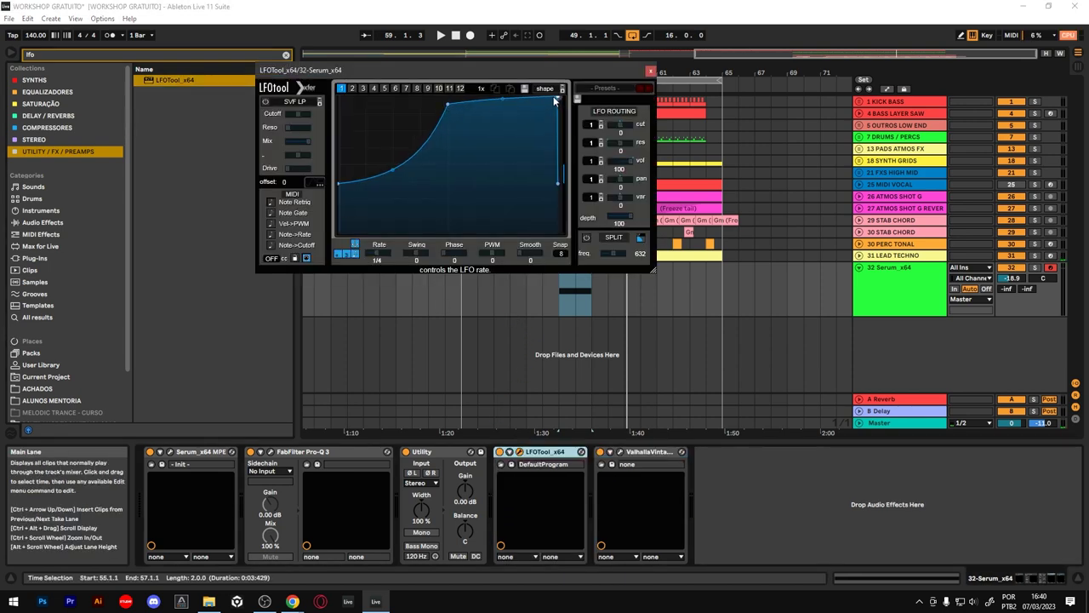
left_click_drag(559, 100, 548, 97)
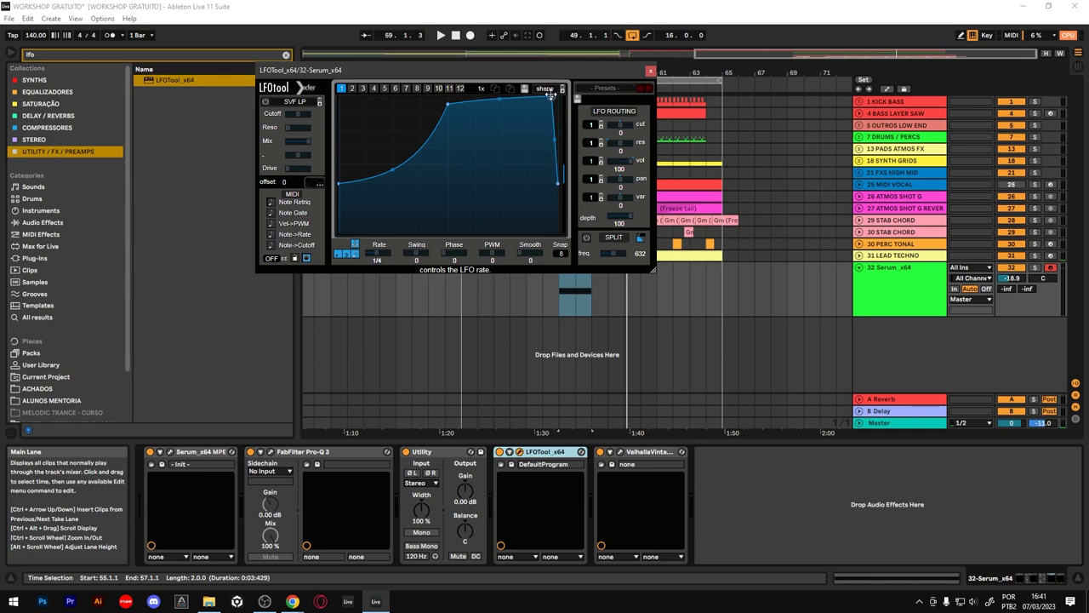
left_click(650, 72)
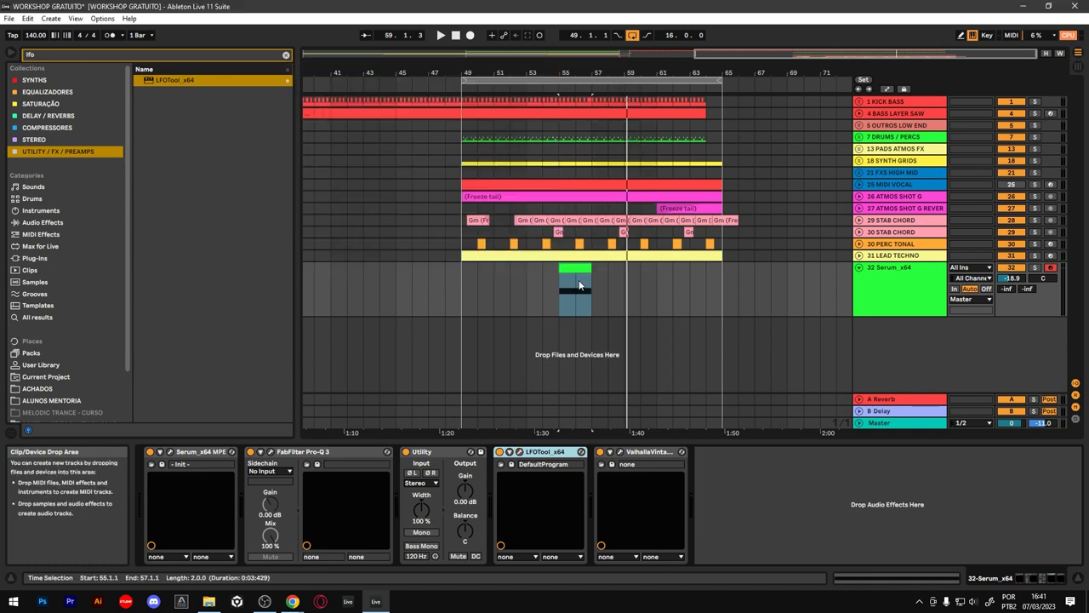
Step: Play the arrangement from just before the Serum clip and raise the Serum track's volume to -15.3 dB
left_click(546, 284)
key("space")
left_click_drag(1011, 278, 1011, 262)
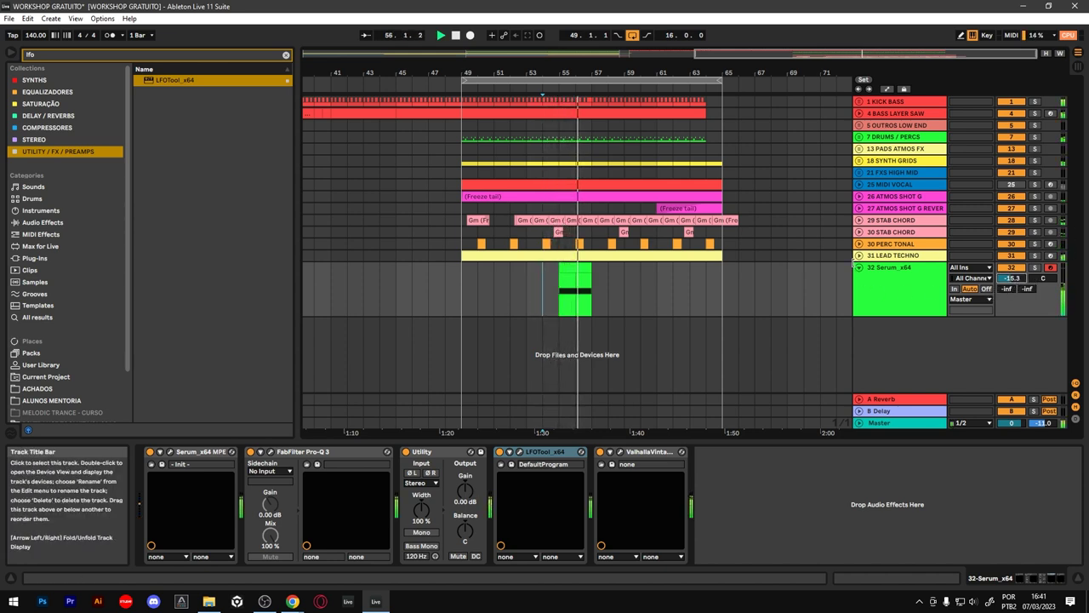